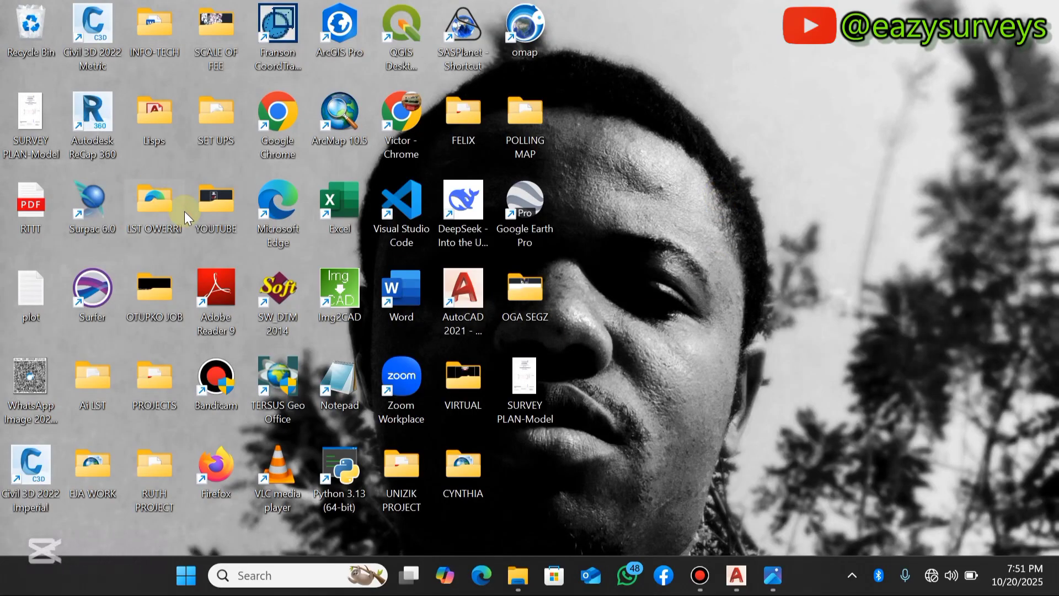
Open the YOUTUBE folder and load the SURVEY PLAN drawing into AutoCAD
double_click(216, 202)
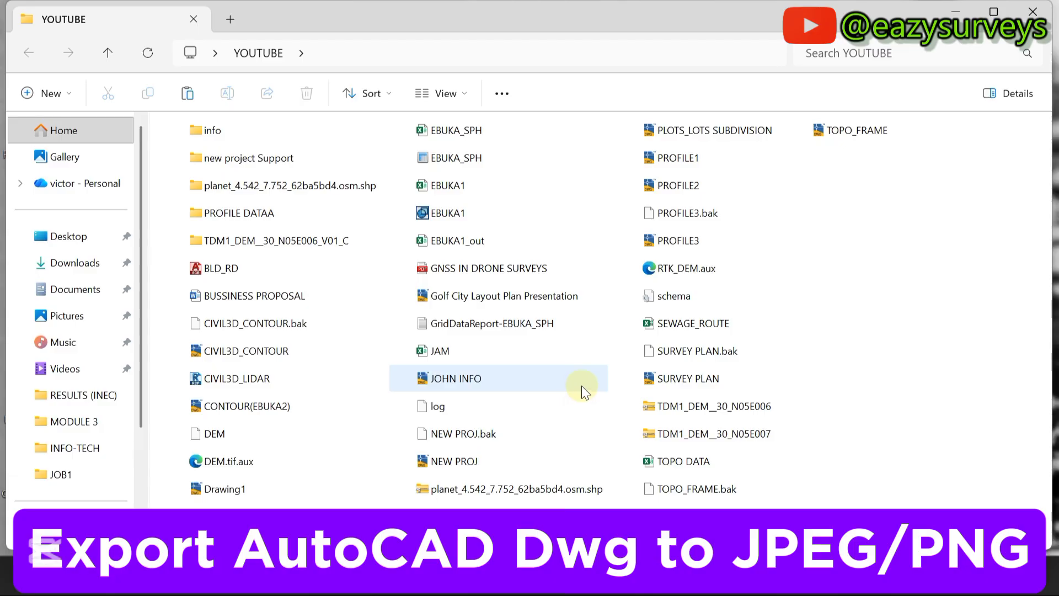
double_click(649, 379)
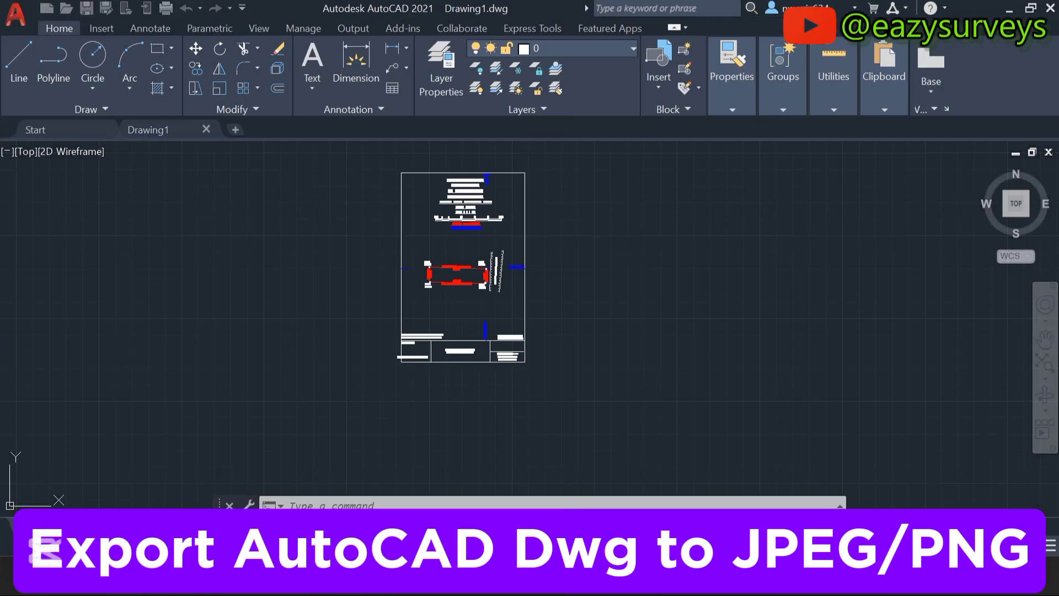
Dismiss the proxy information notice and zoom extents to frame the whole survey sheet
click(529, 401)
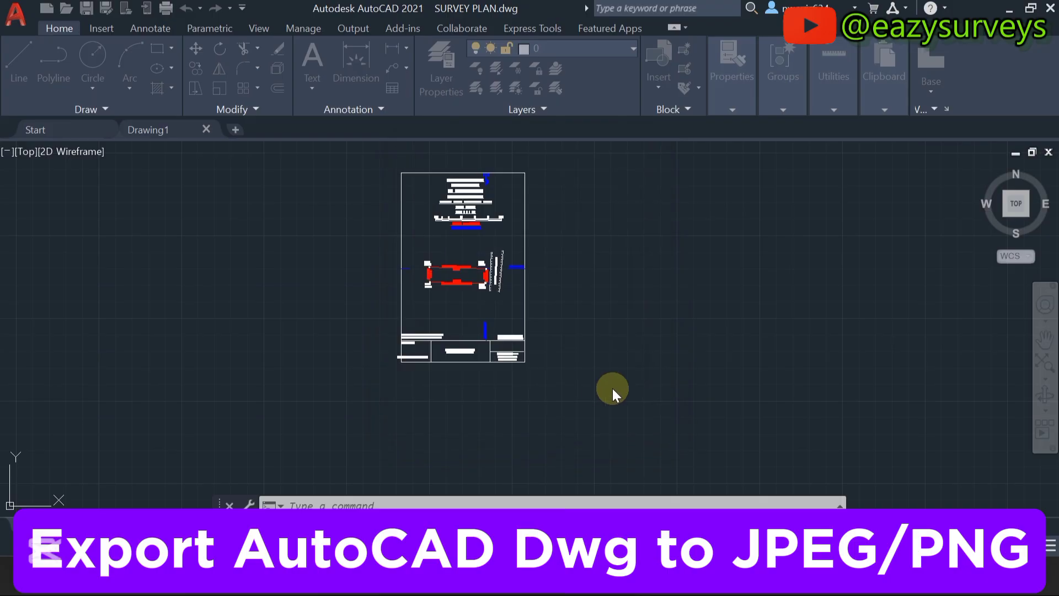
middle_click(785, 292)
middle_click(785, 292)
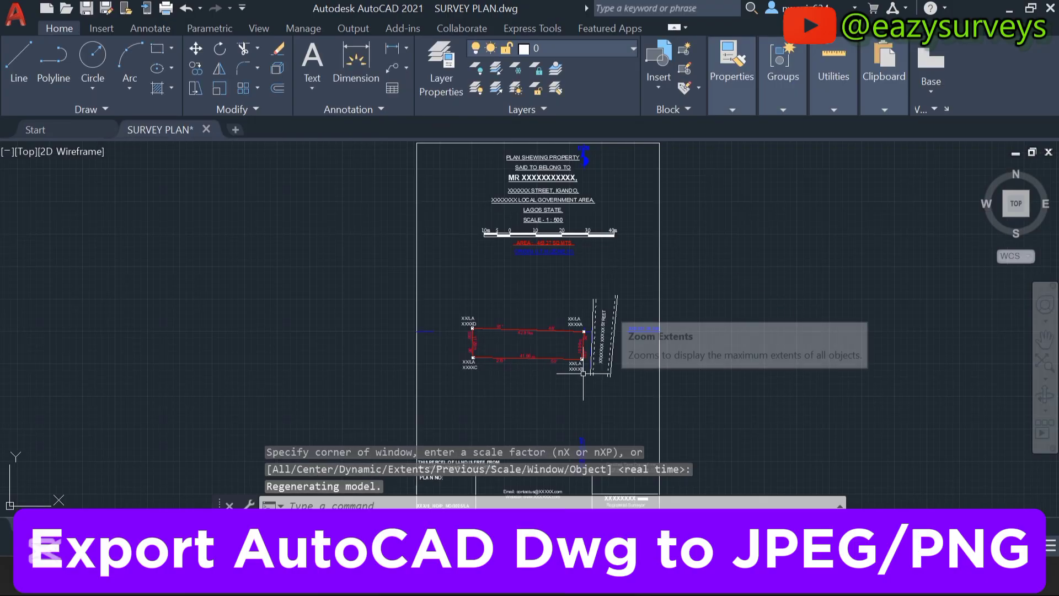
scroll(553, 365, down, 3)
scroll(553, 365, up, 3)
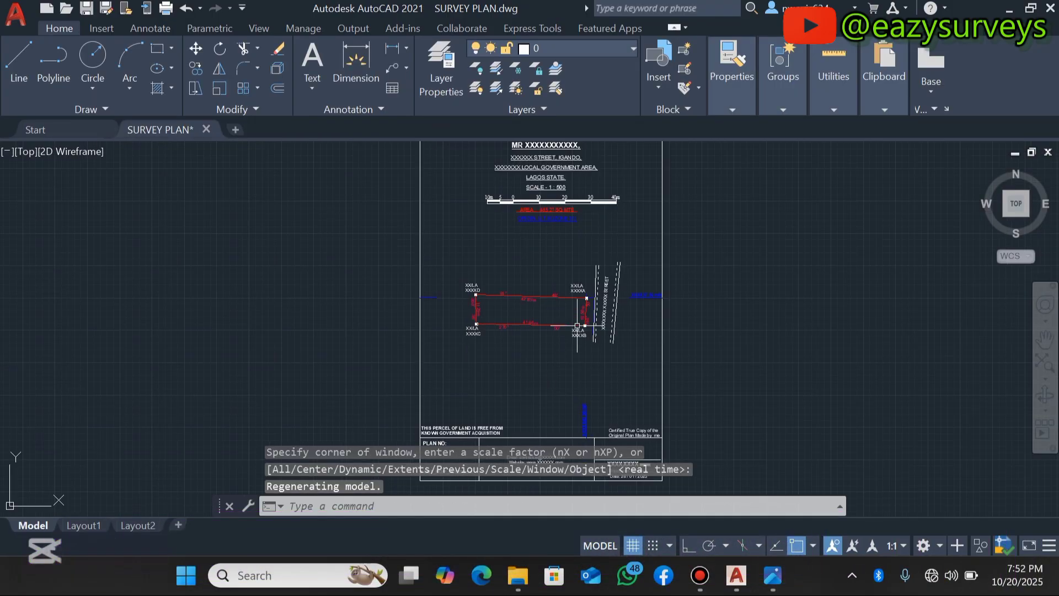
Minimize AutoCAD, close Explorer, and inspect SURVEY PLAN-Model PNG in Photos
click(1002, 9)
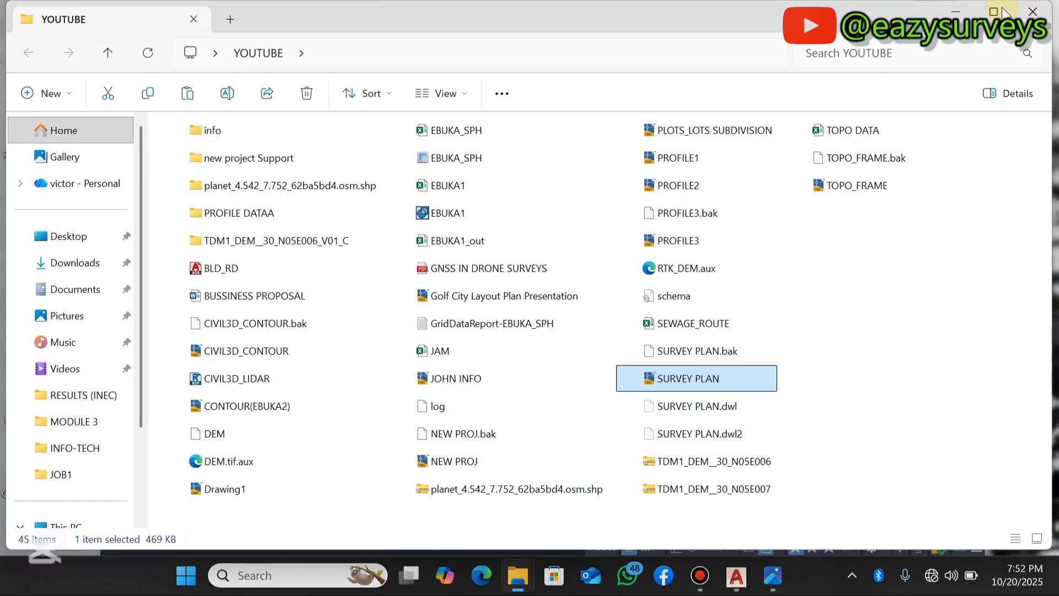
click(1033, 11)
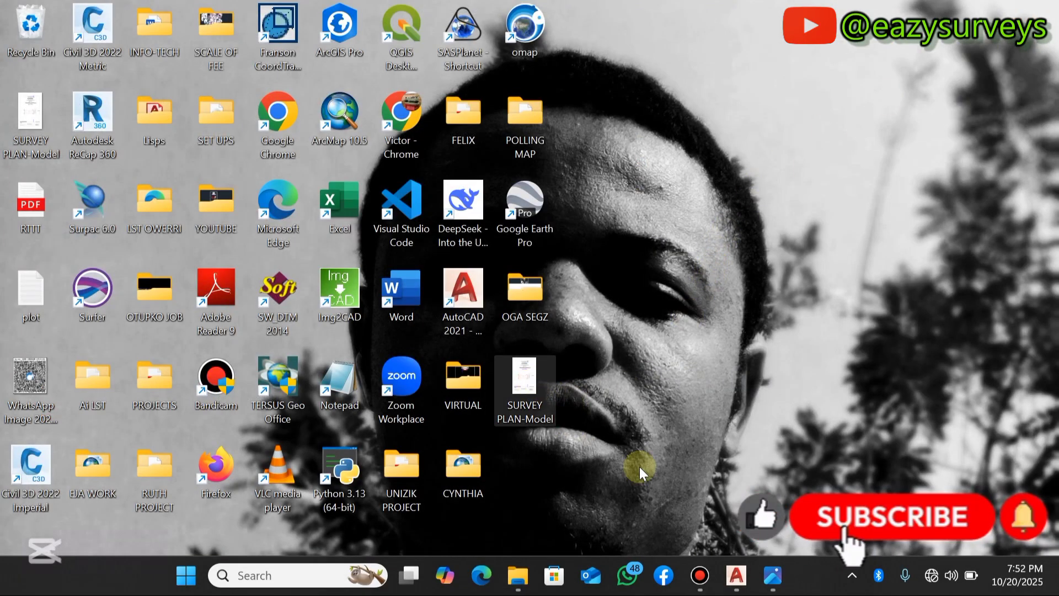
mouse_move(773, 575)
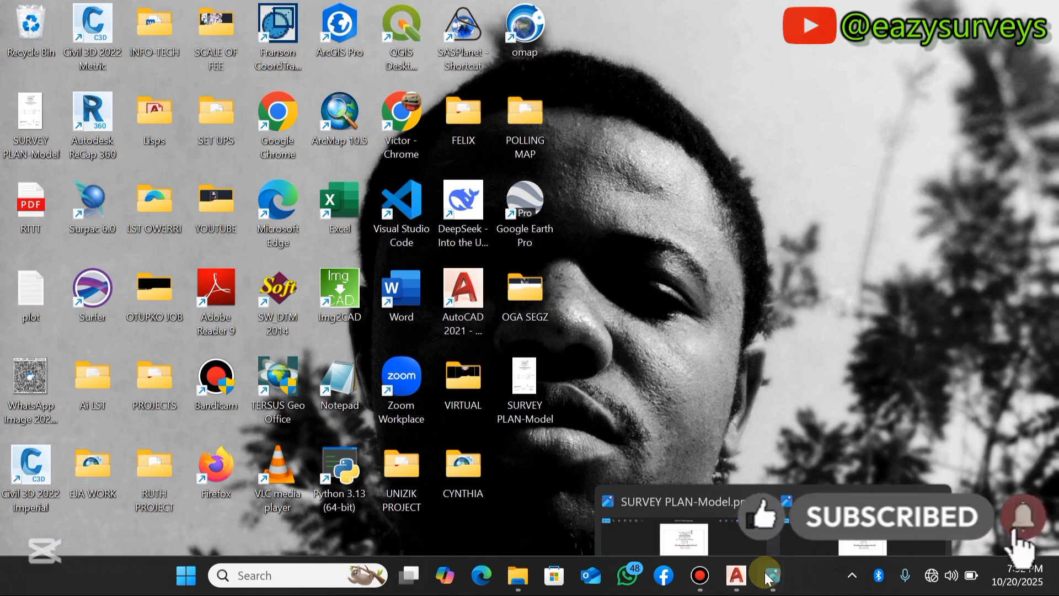
click(674, 503)
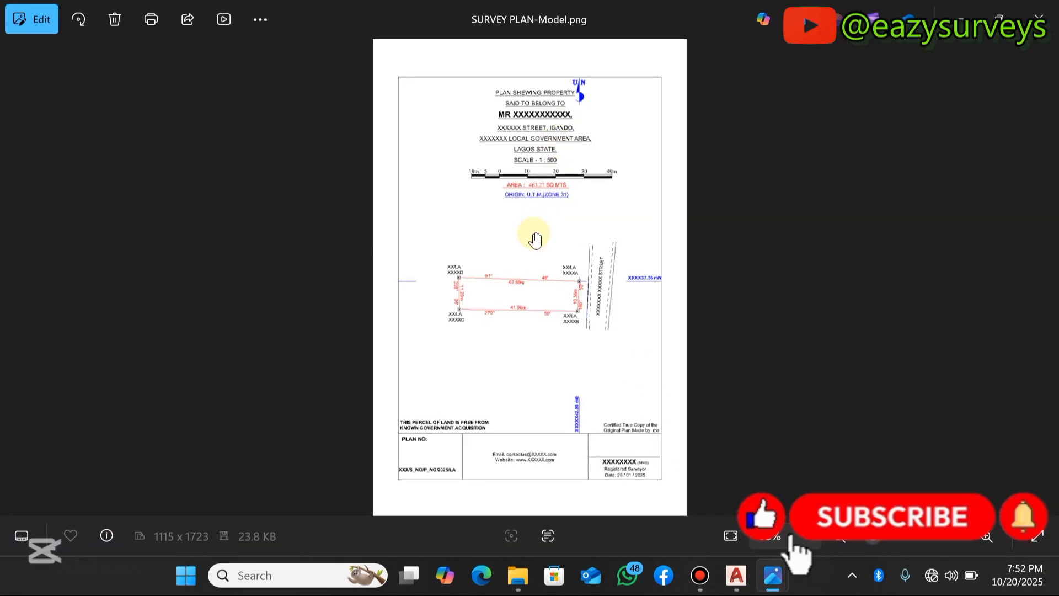
scroll(536, 236, up, 2)
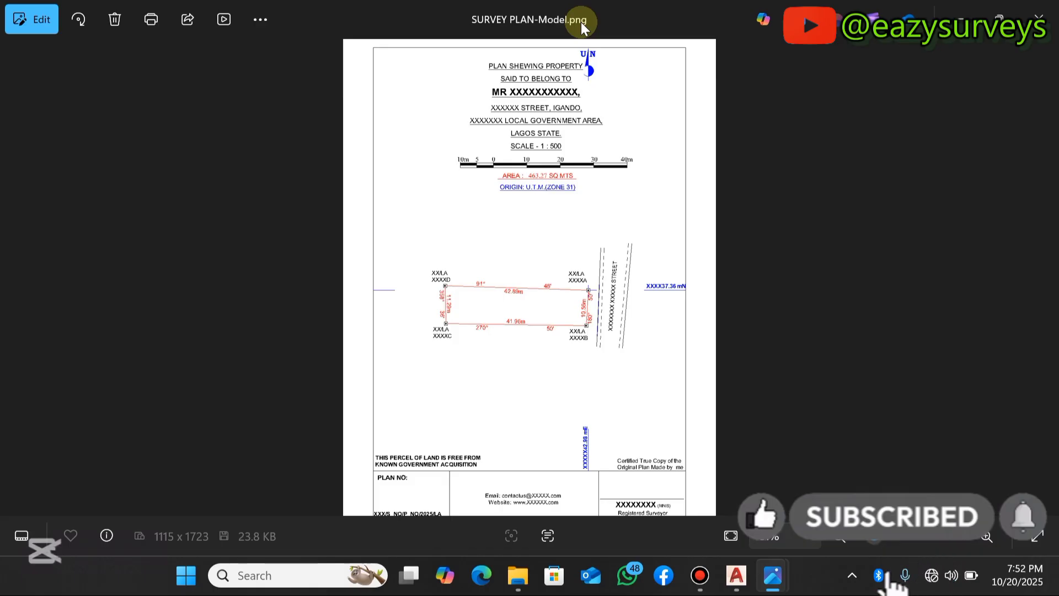
click(964, 12)
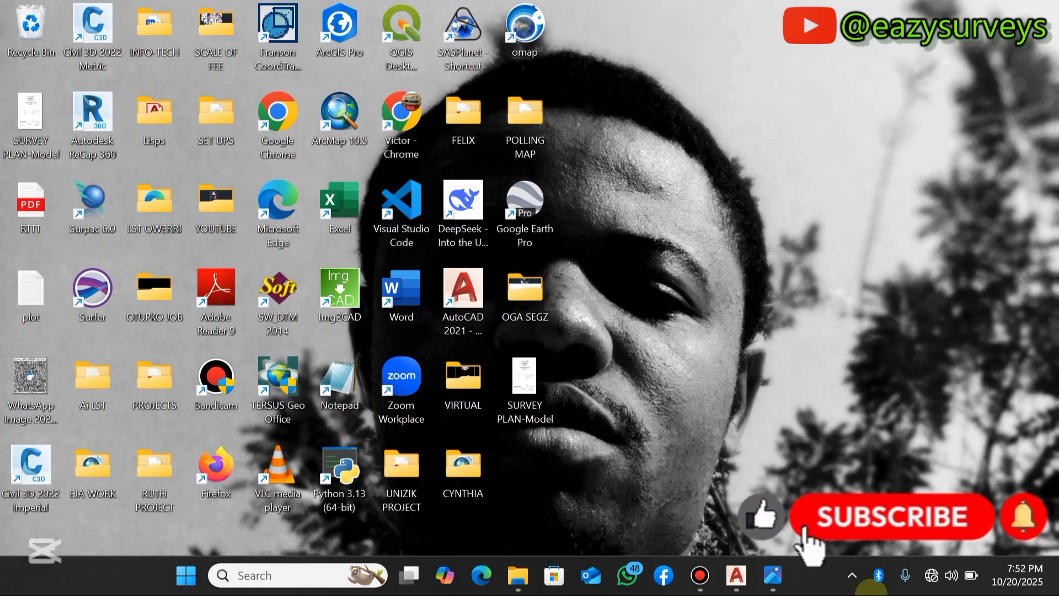
View the SURVEY PLAN-Model JPG in Photos, zooming in and out to check it
mouse_move(773, 576)
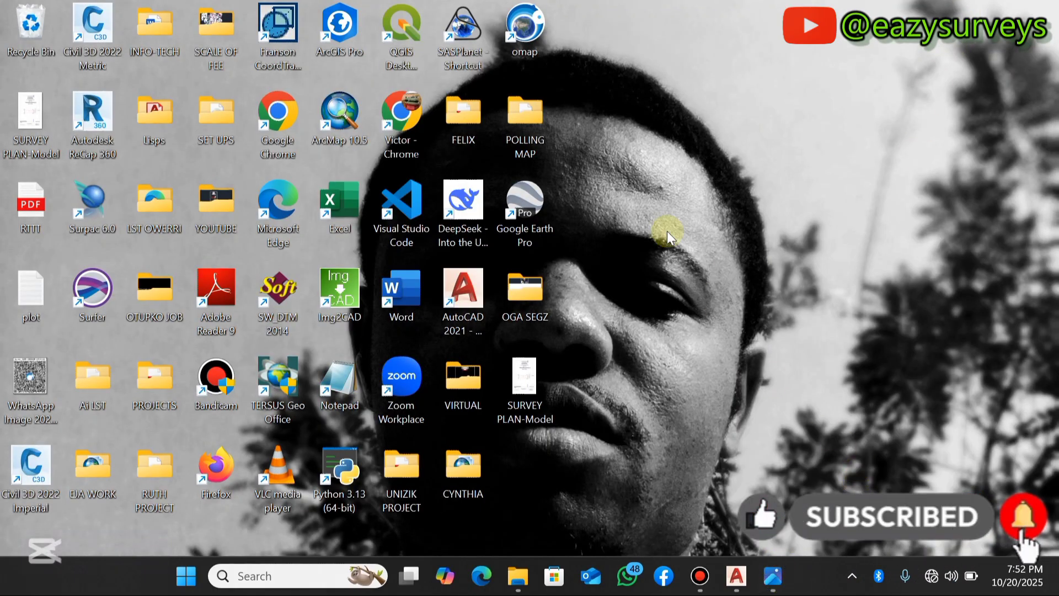
click(883, 497)
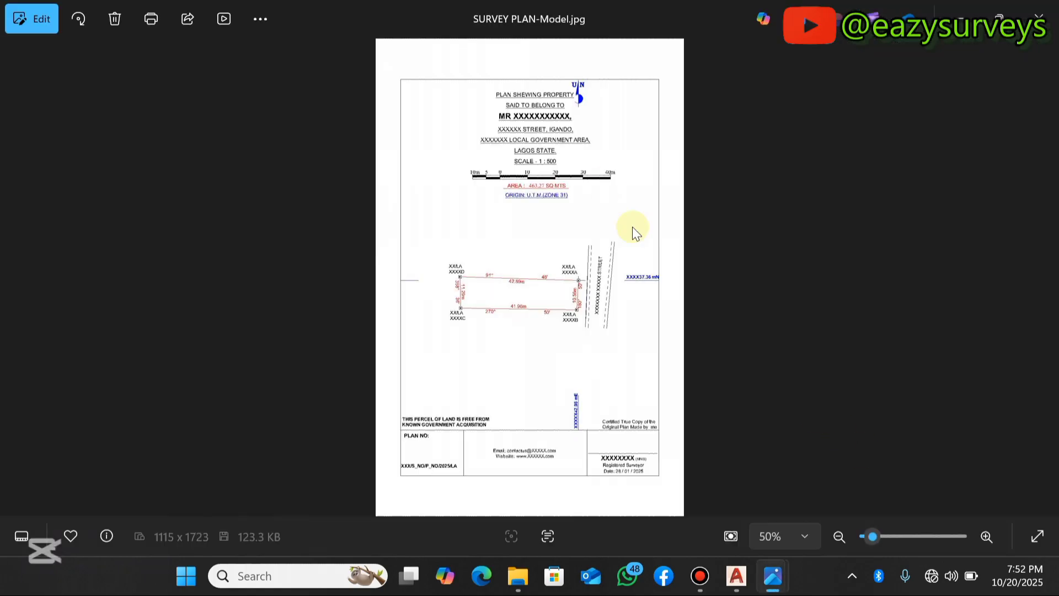
scroll(525, 366, up, 3)
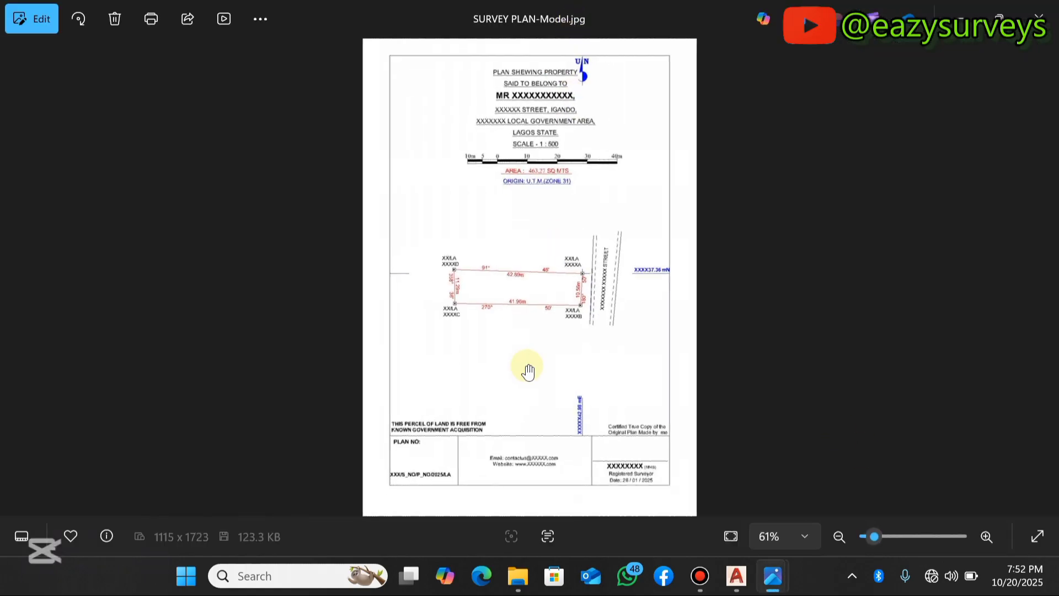
scroll(527, 371, down, 3)
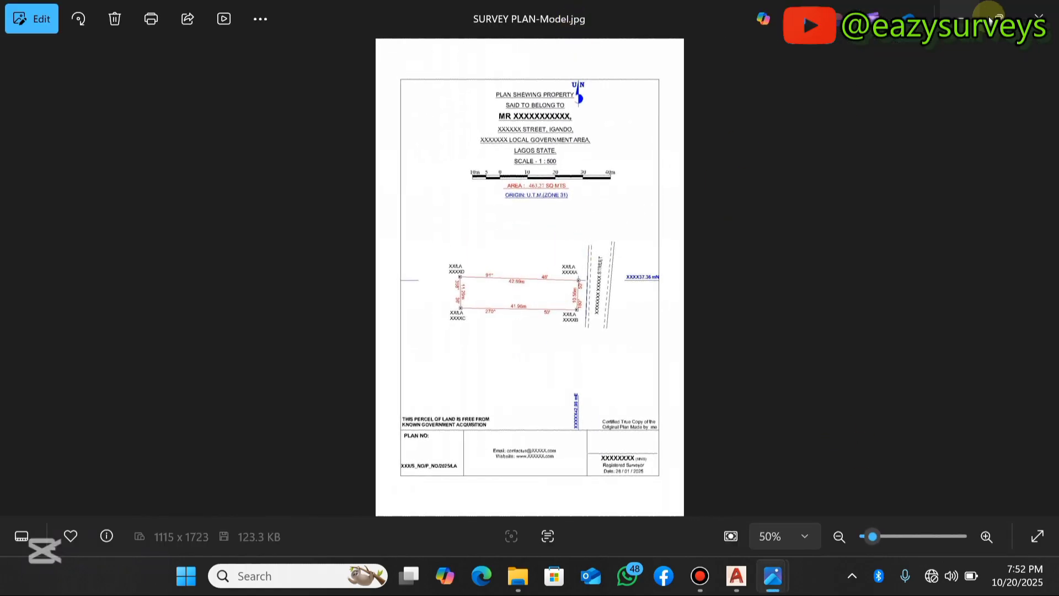
click(963, 18)
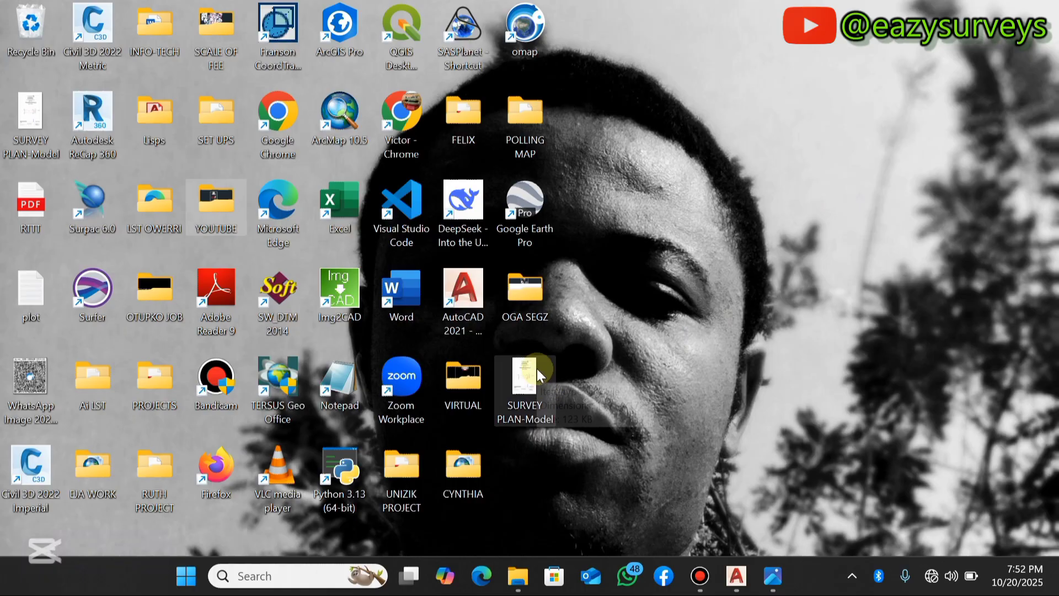
Close Photos and clear the SURVEY PLAN-Model image off the desktop
mouse_move(767, 572)
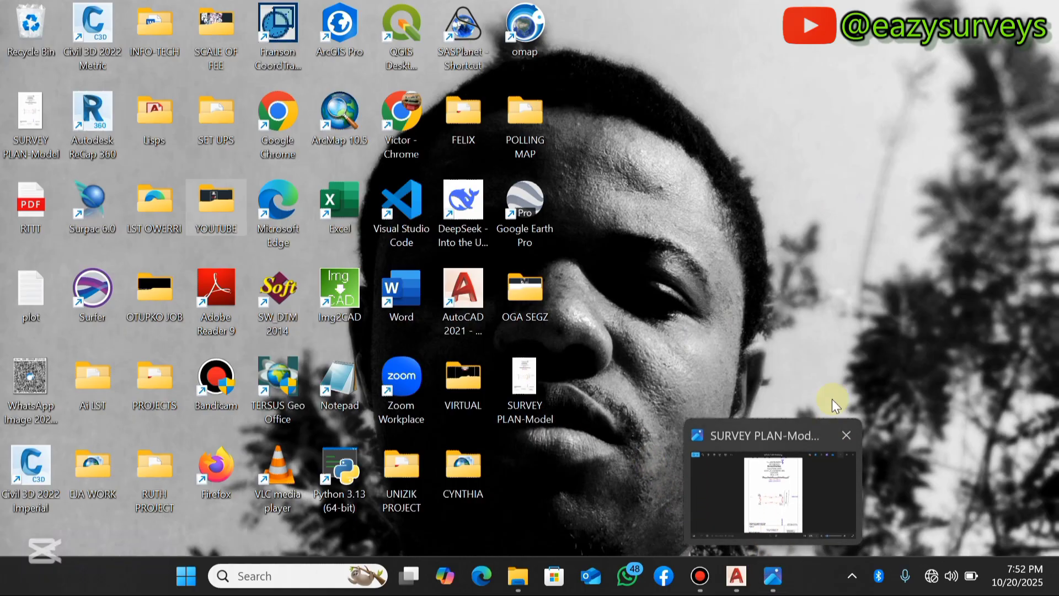
click(844, 434)
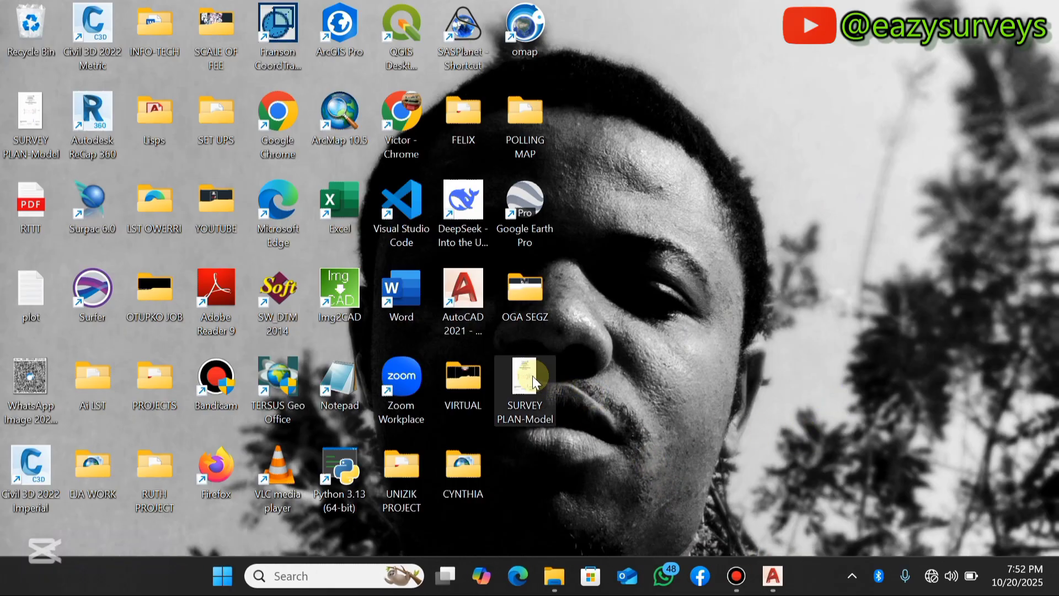
drag(531, 375, 175, 117)
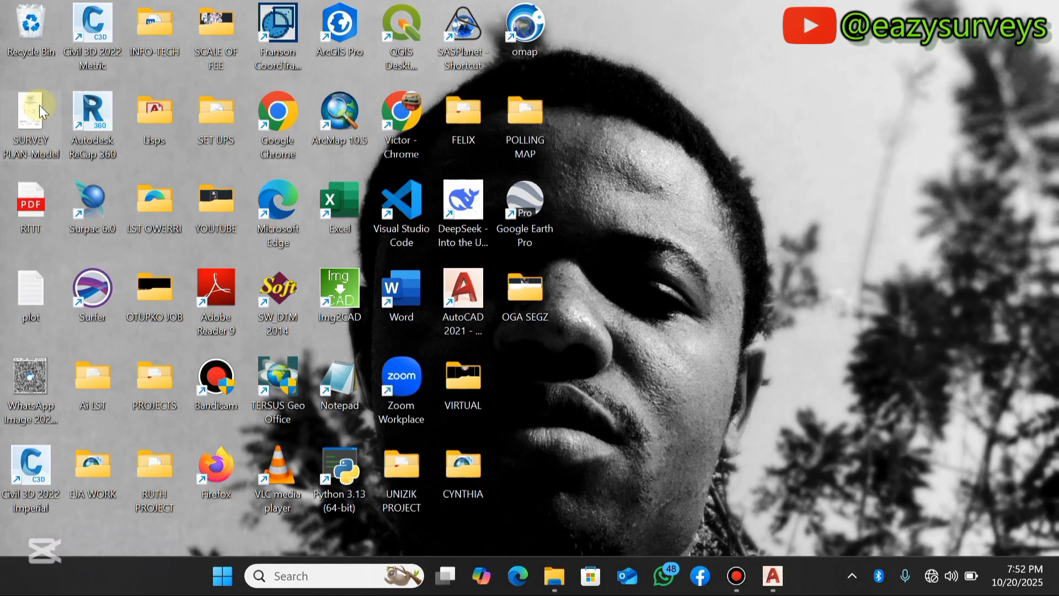
Restore the AutoCAD window and zoom in and back out on the survey sheet
click(772, 576)
scroll(619, 255, up, 6)
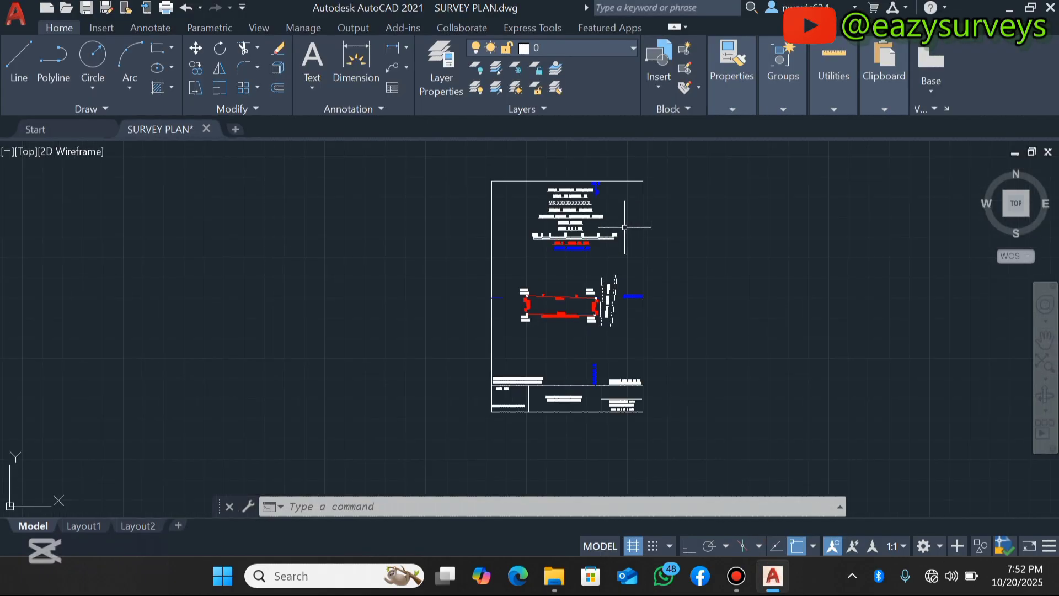
scroll(524, 211, down, 2)
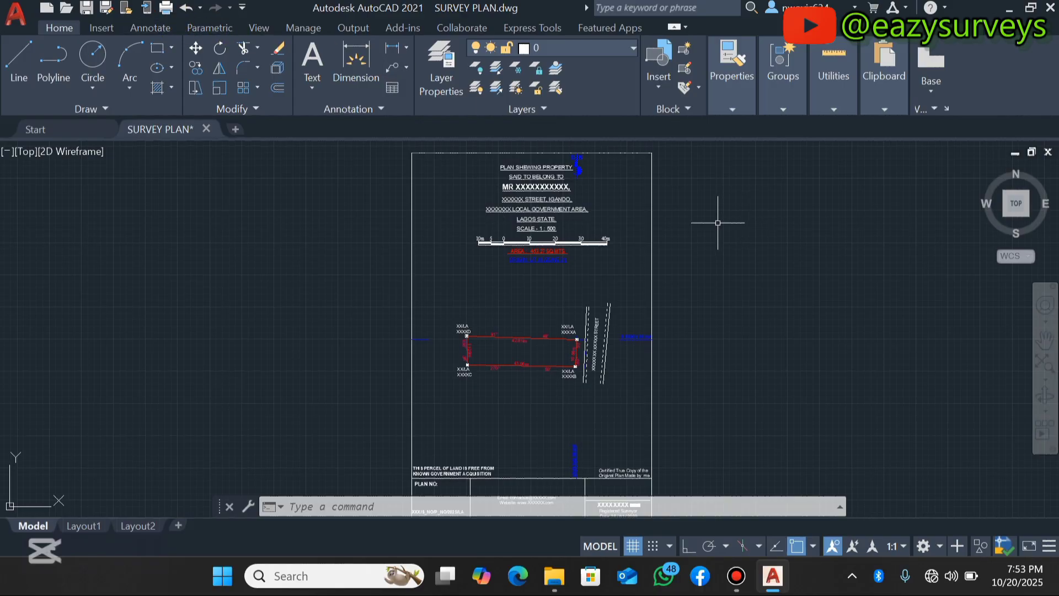
Open the Plot dialog, keep the page setup, and select PublishToWeb JPG.pc3 as plotter
click(166, 8)
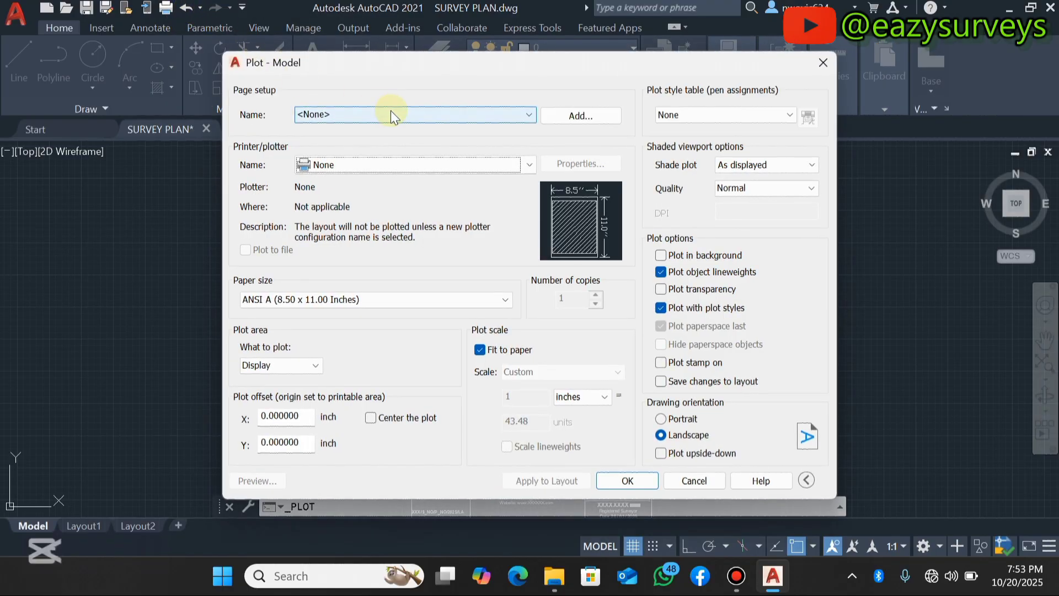
click(443, 120)
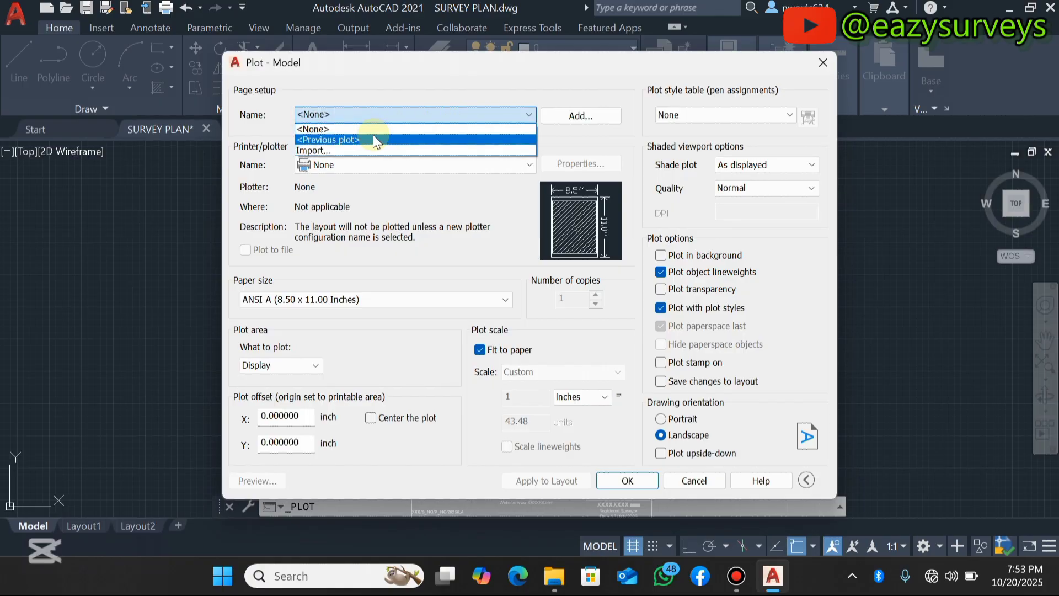
click(389, 109)
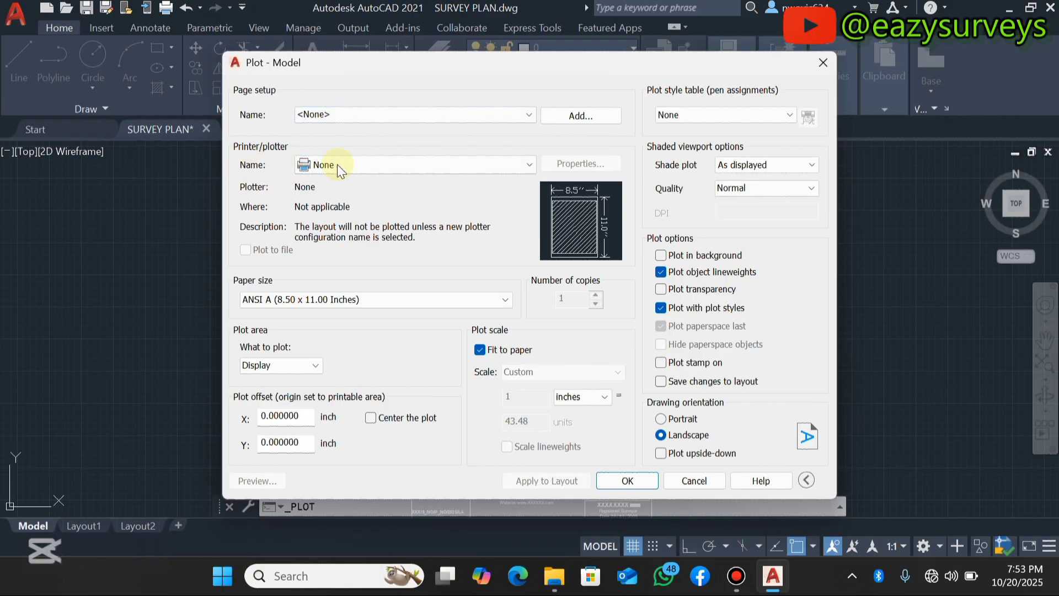
click(531, 163)
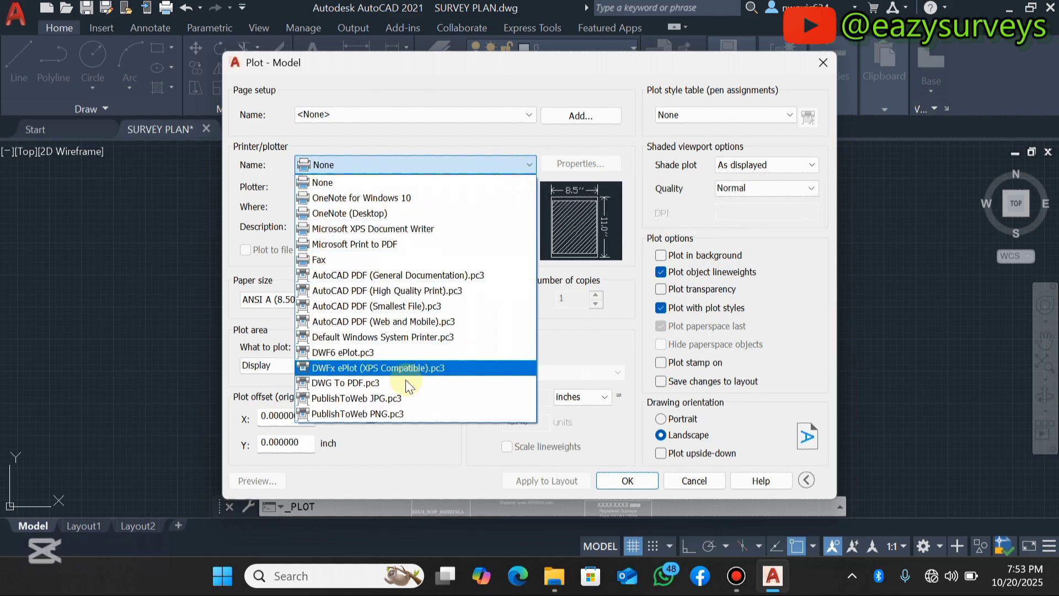
click(363, 398)
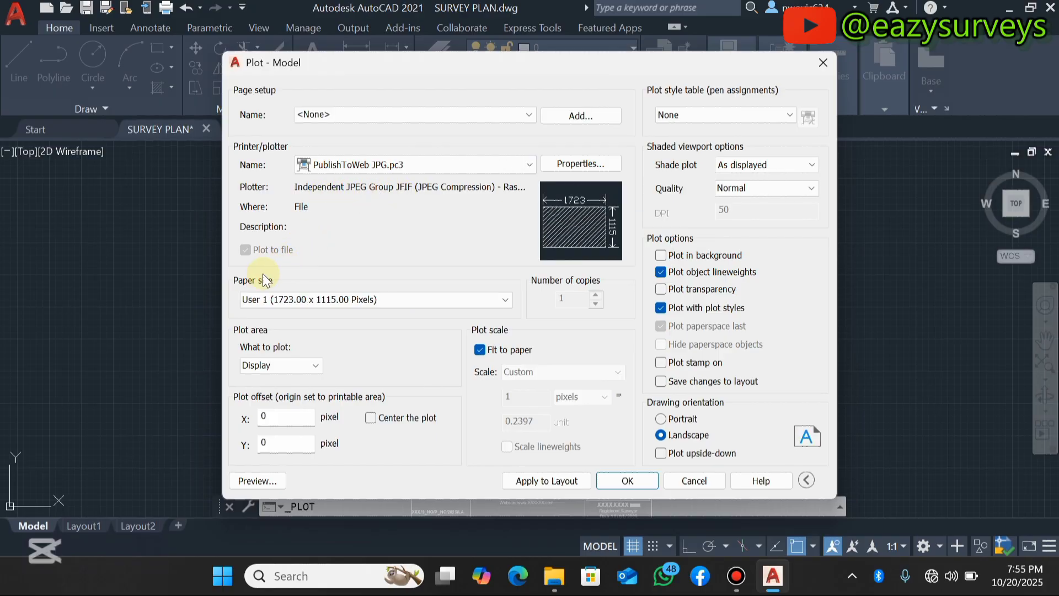
Choose the paper size User 1 (1115.00 x 1723.00 Pixels) from the list
click(448, 302)
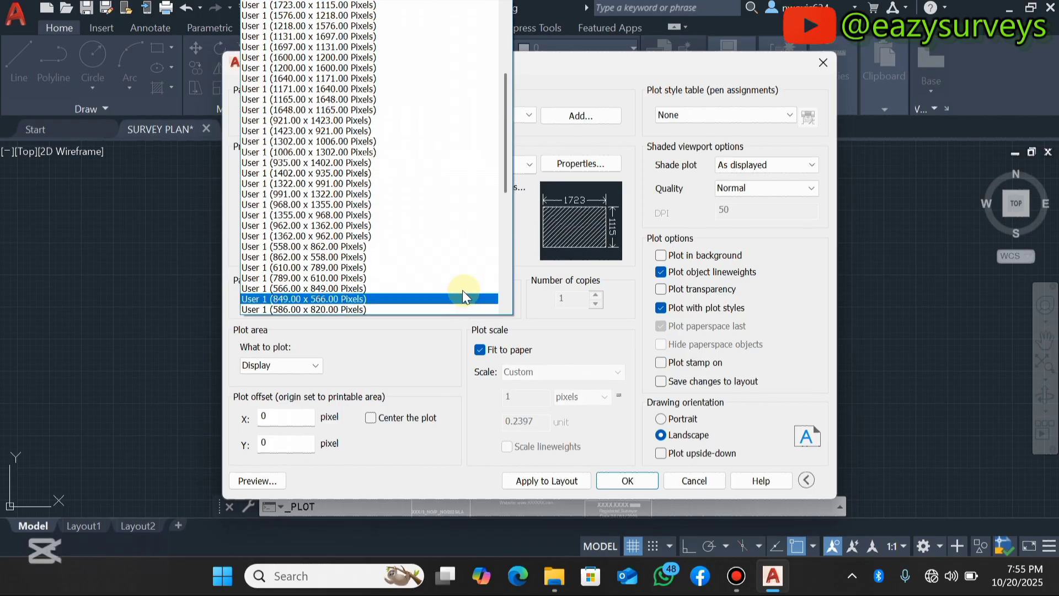
scroll(369, 83, up, 5)
scroll(371, 83, up, 2)
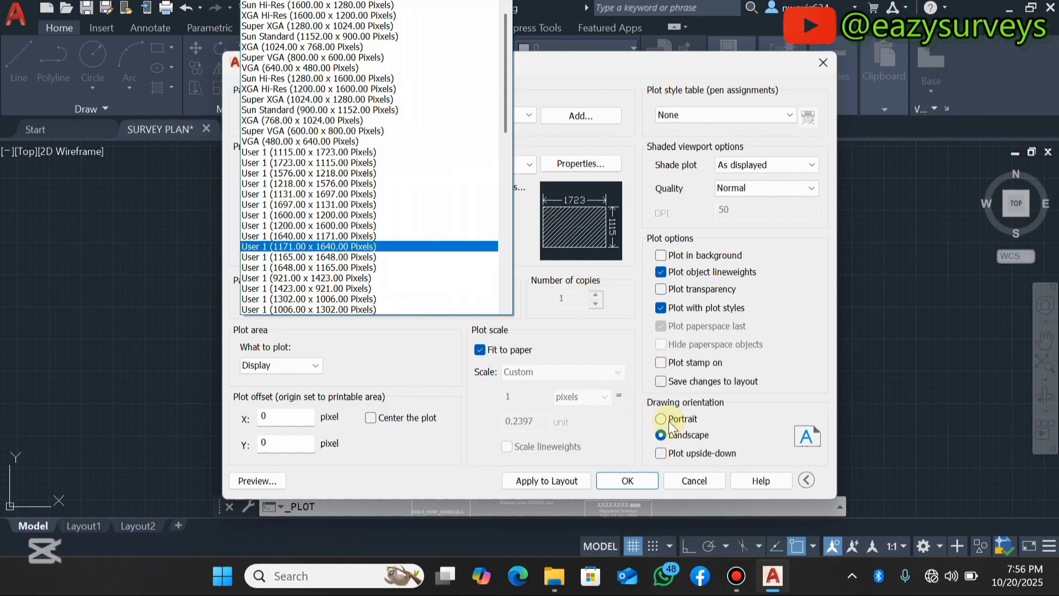
click(323, 155)
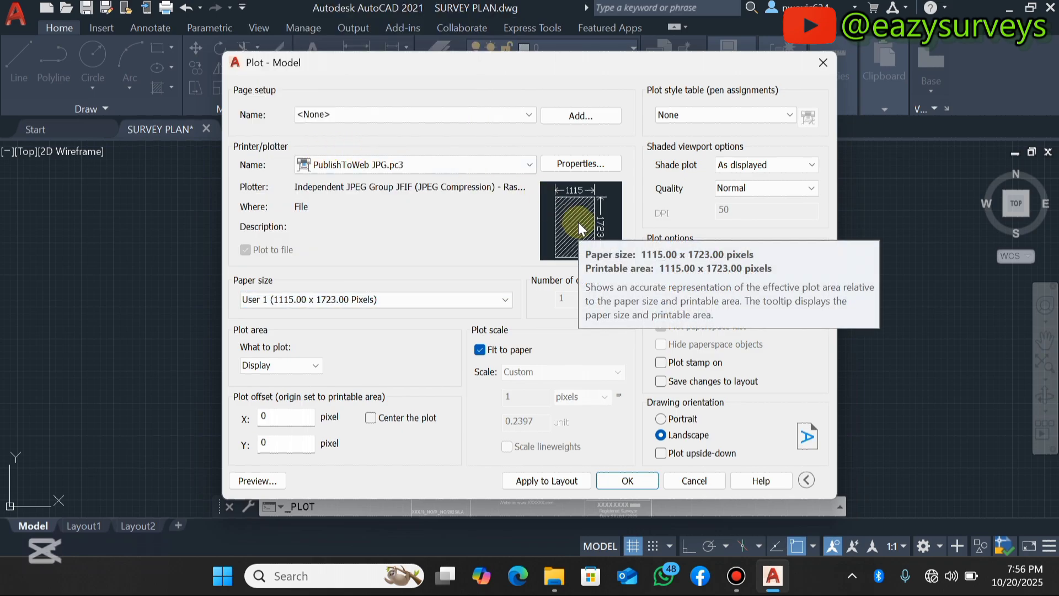
Set portrait orientation, turn off Fit to paper, and center the plot
mouse_move(588, 207)
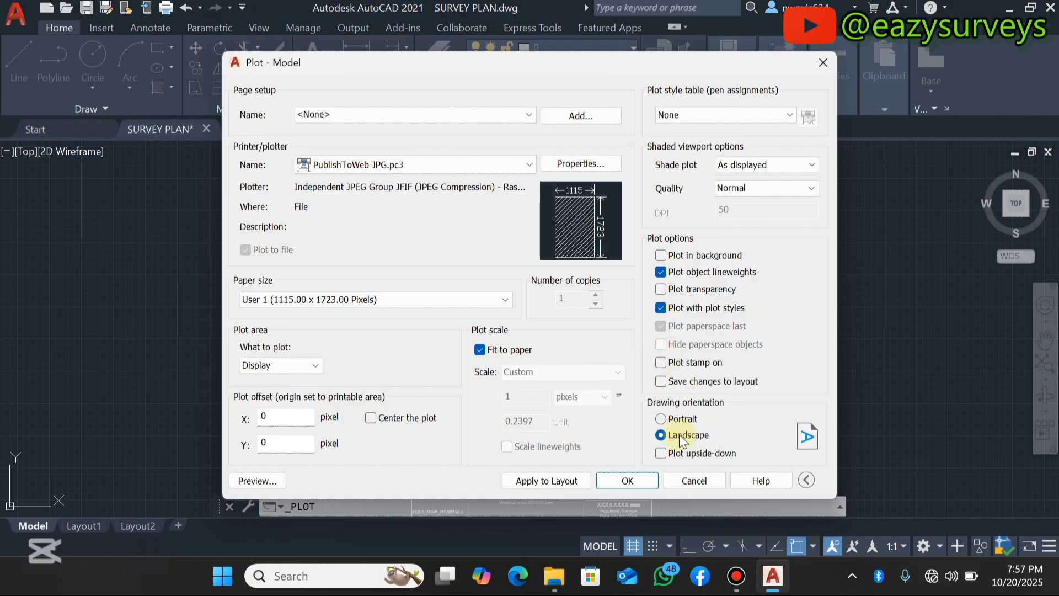
mouse_move(584, 226)
click(662, 419)
click(479, 350)
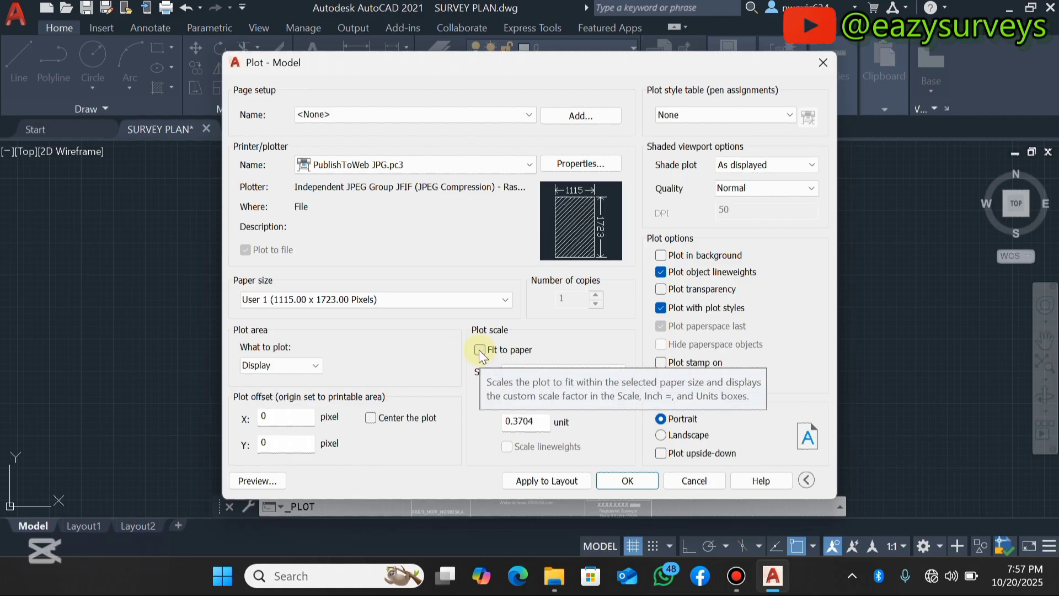
click(370, 418)
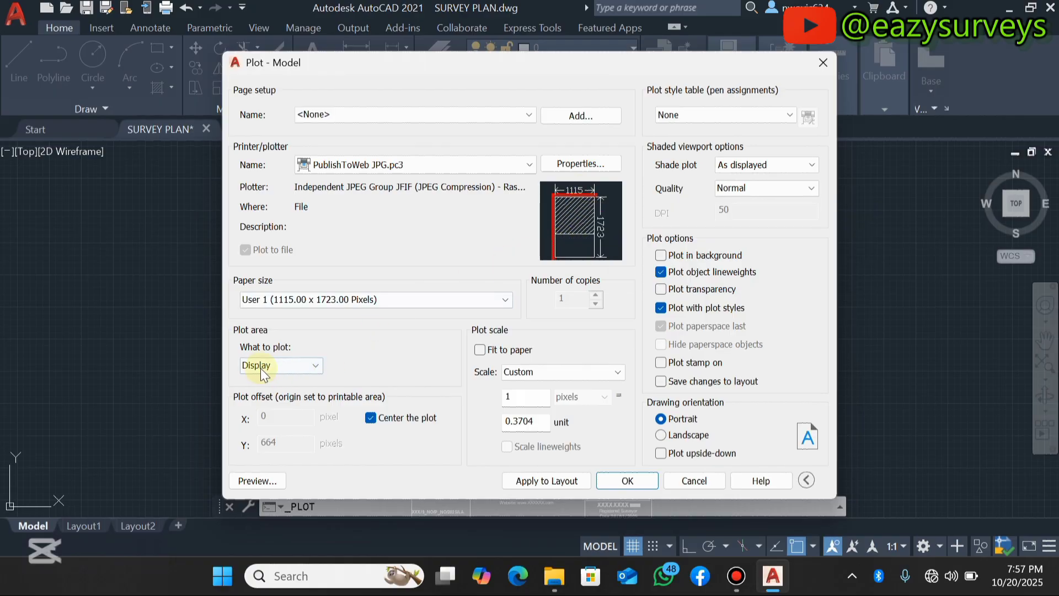
Set the plot area to a Window picked around the whole survey sheet
click(296, 367)
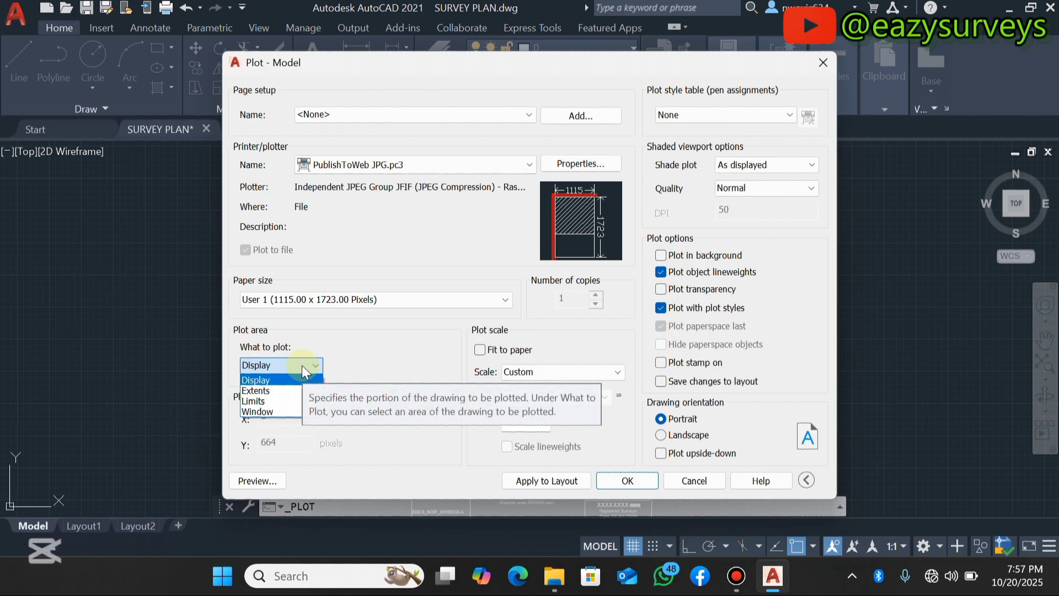
click(273, 412)
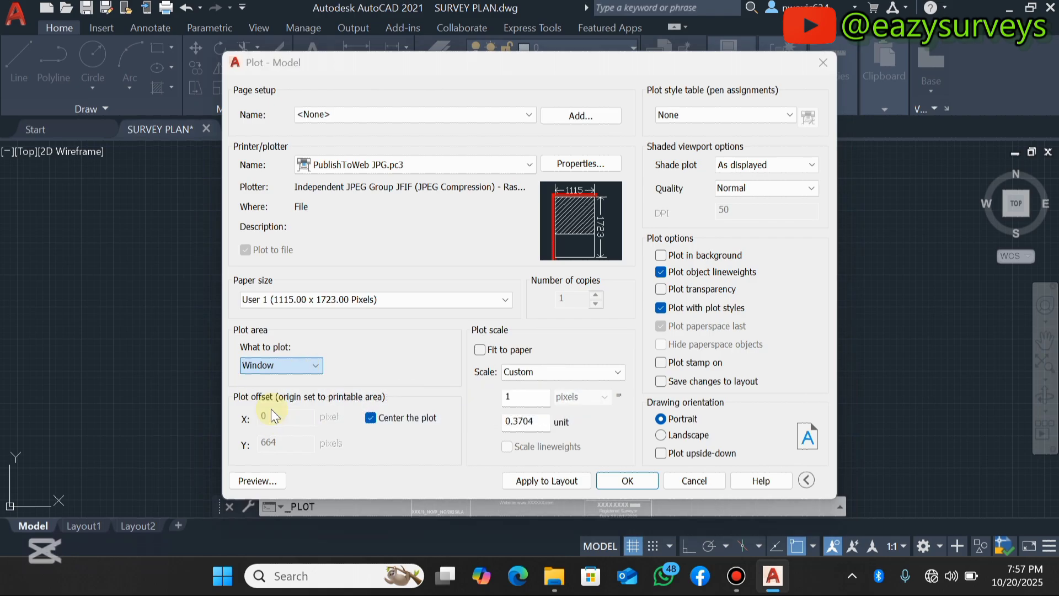
scroll(417, 194, up, 2)
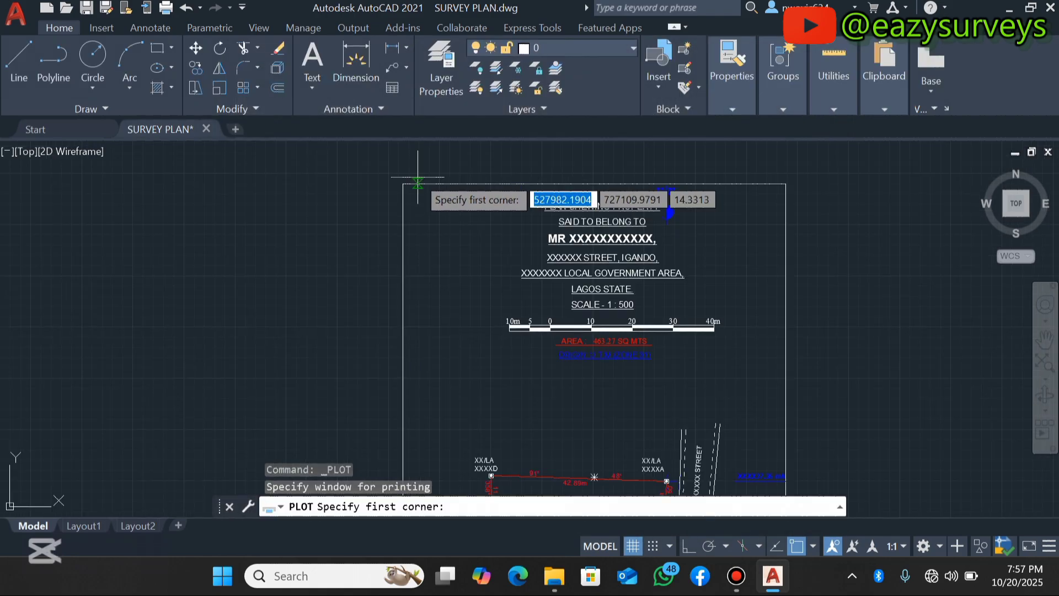
click(405, 181)
scroll(479, 283, down, 2)
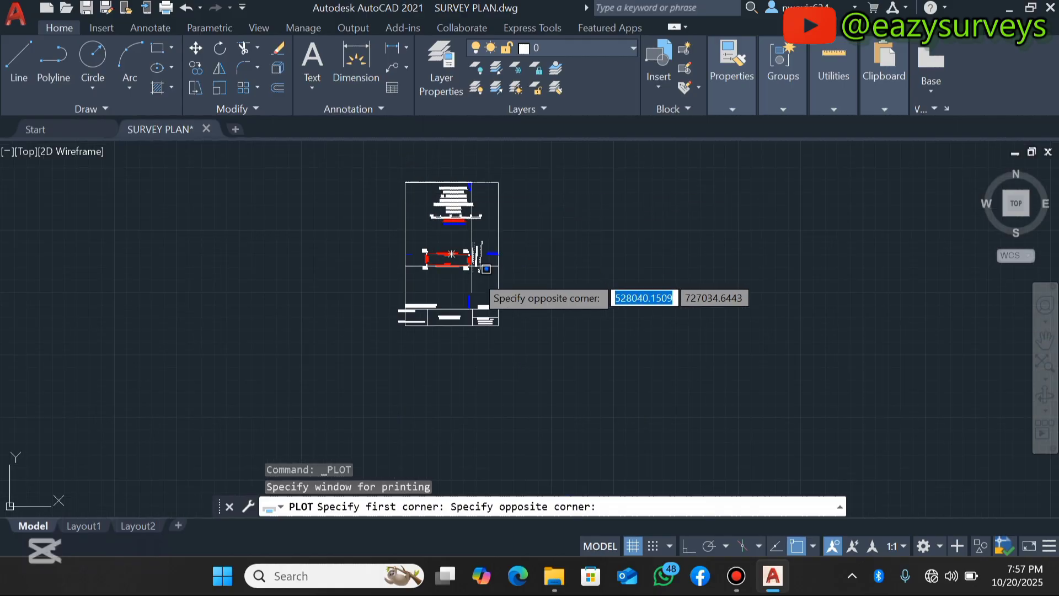
scroll(494, 323, up, 5)
scroll(516, 353, up, 2)
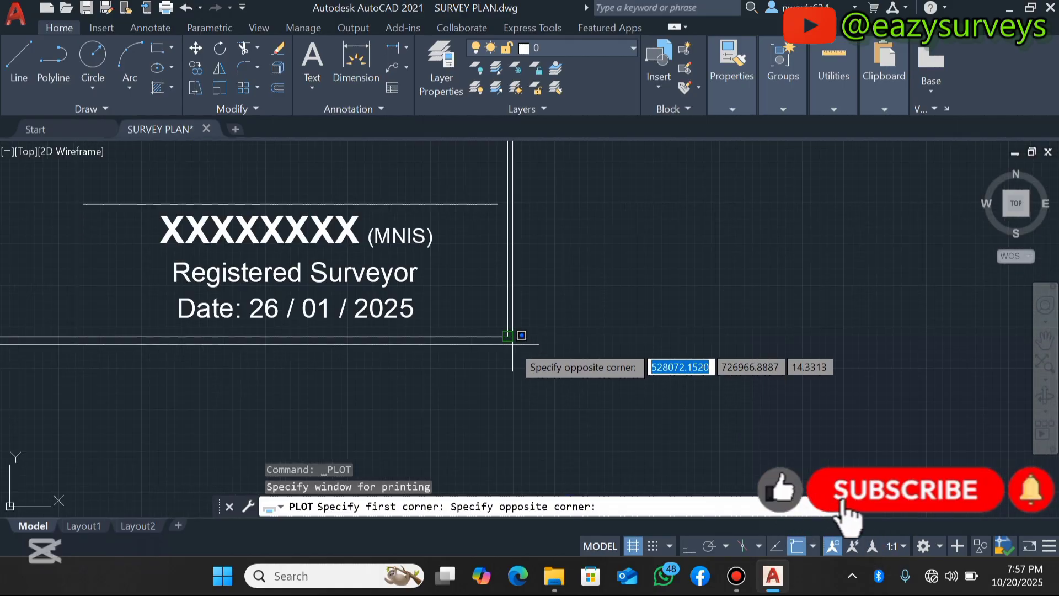
click(509, 339)
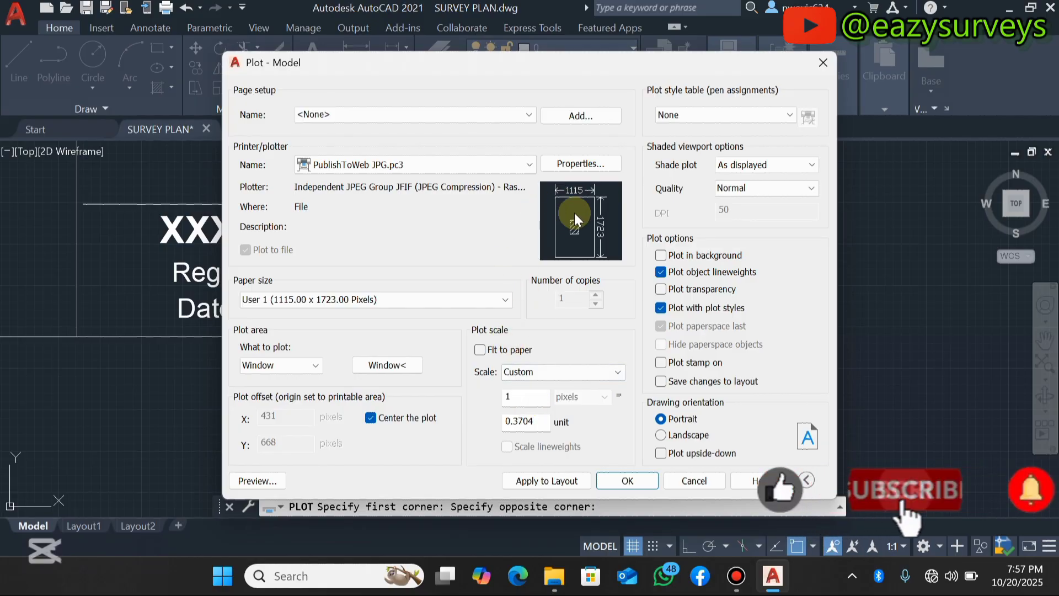
Set a custom plot scale of 1 pixel = 0.1 unit with Fit to paper off
click(479, 349)
click(479, 350)
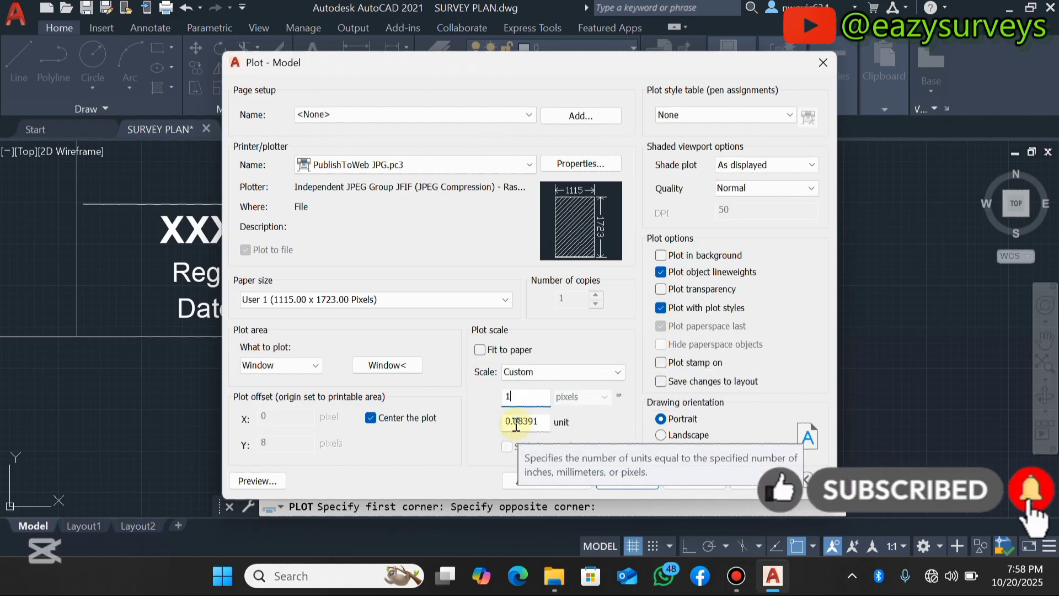
drag(513, 422, 543, 424)
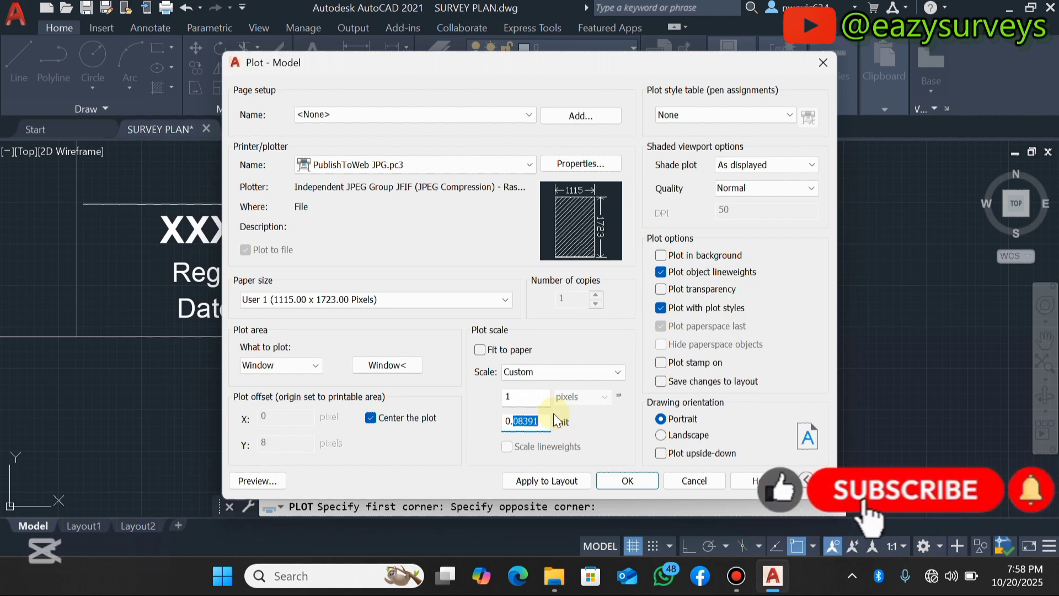
text(1)
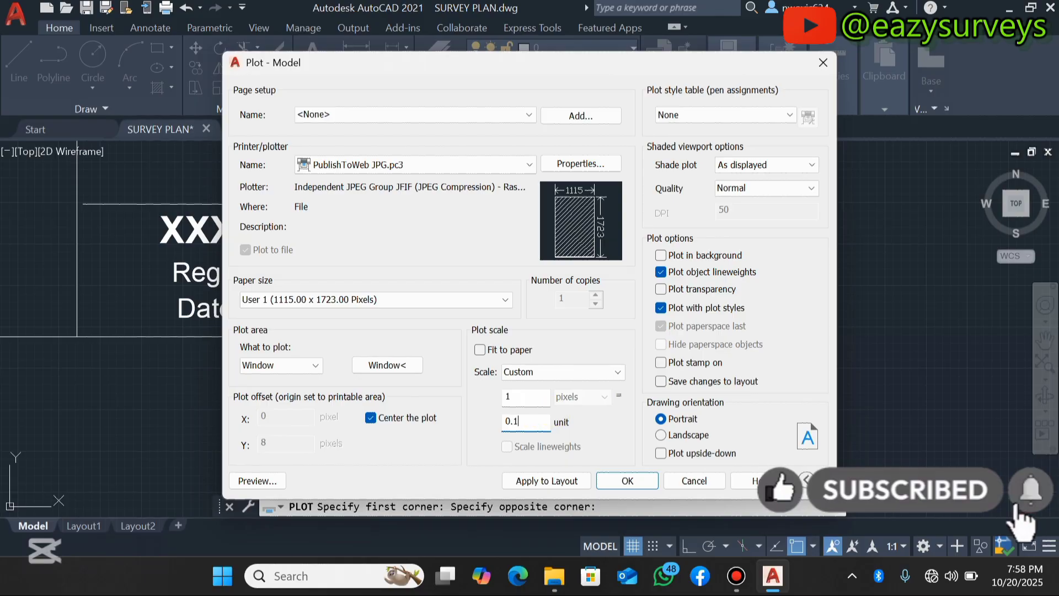
click(524, 397)
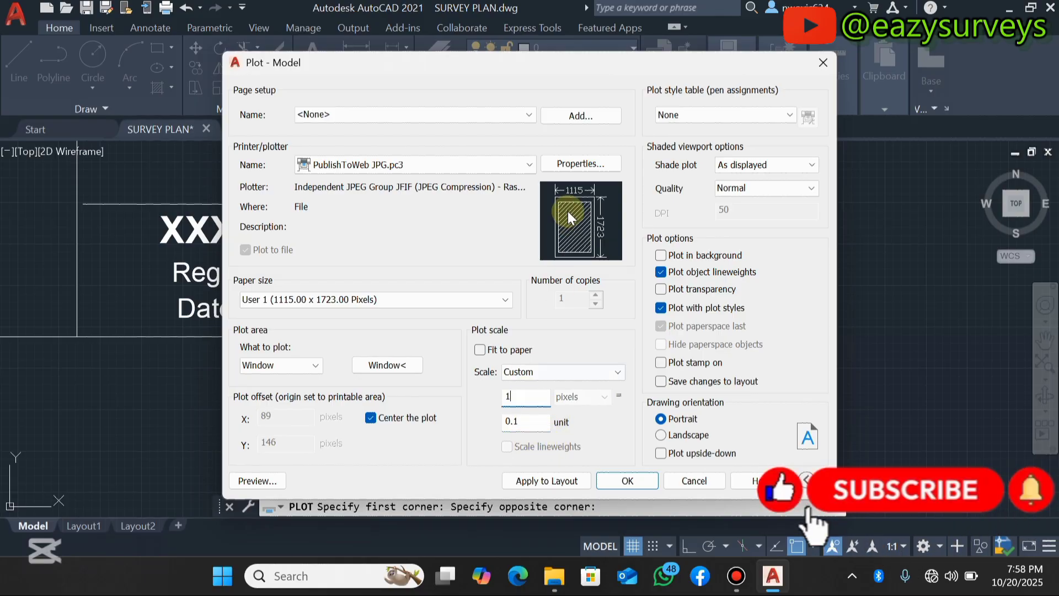
mouse_move(568, 221)
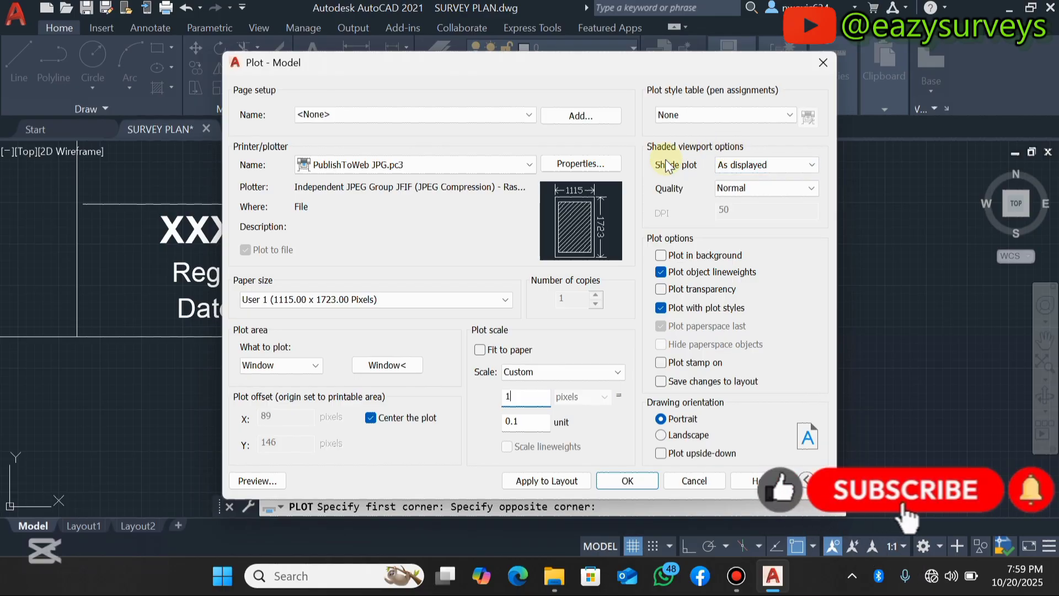
Keep Shade plot As displayed and set plot quality to Maximum at 100 DPI
click(768, 167)
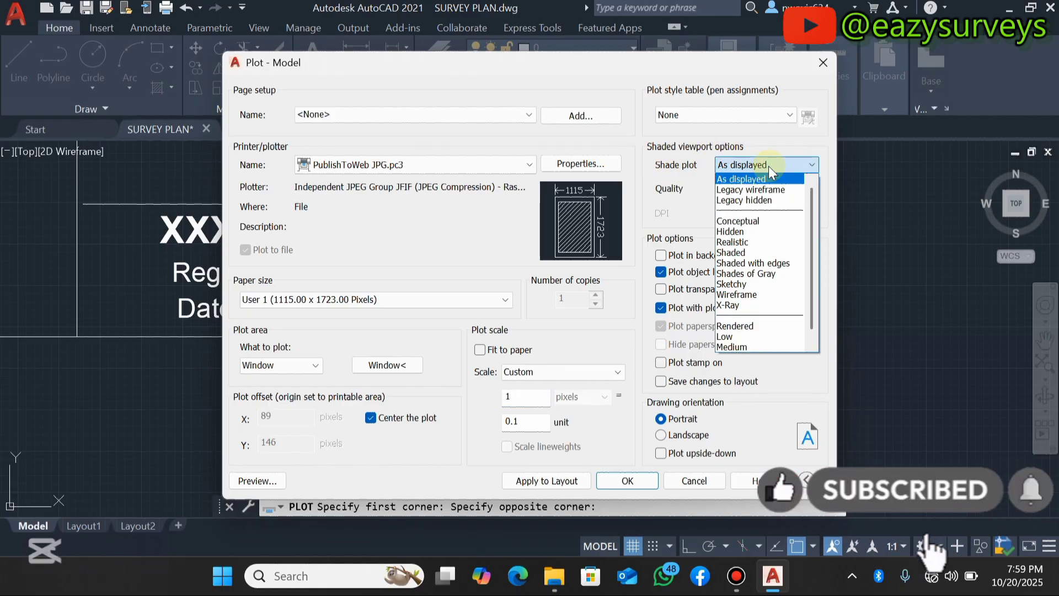
click(717, 175)
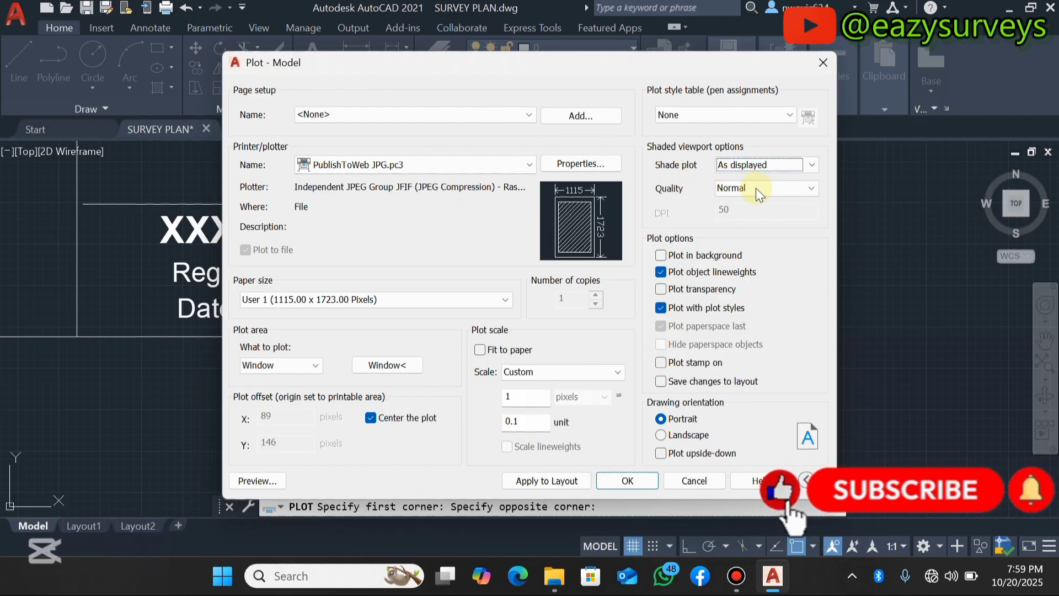
click(783, 188)
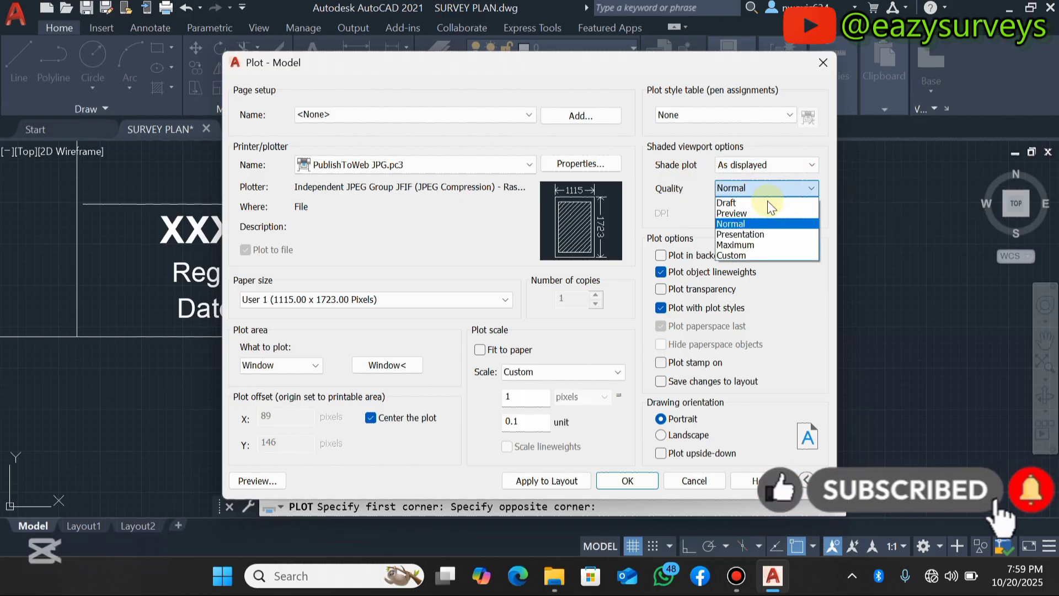
click(734, 244)
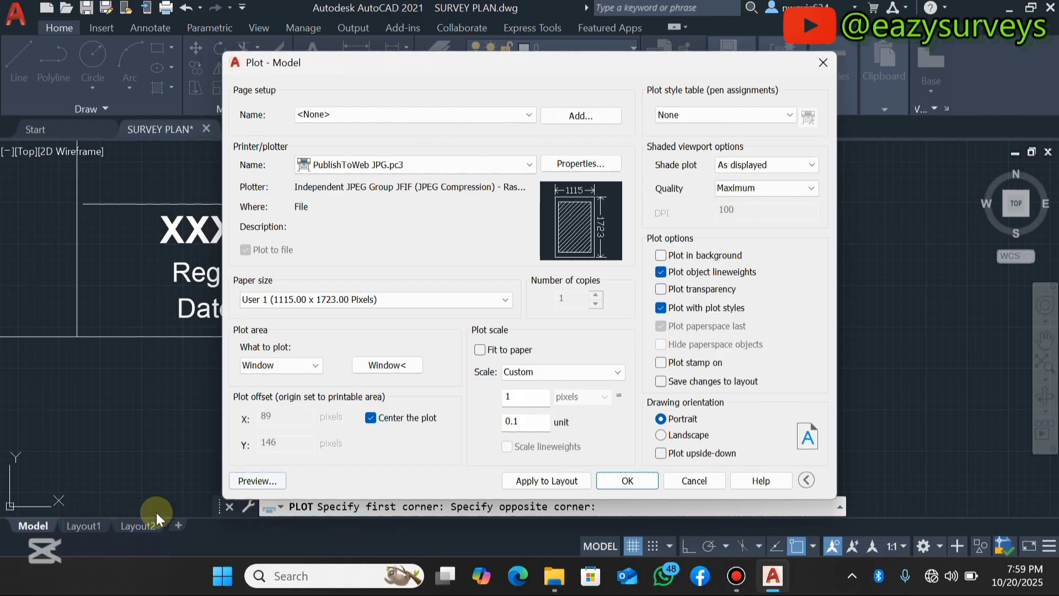
click(266, 482)
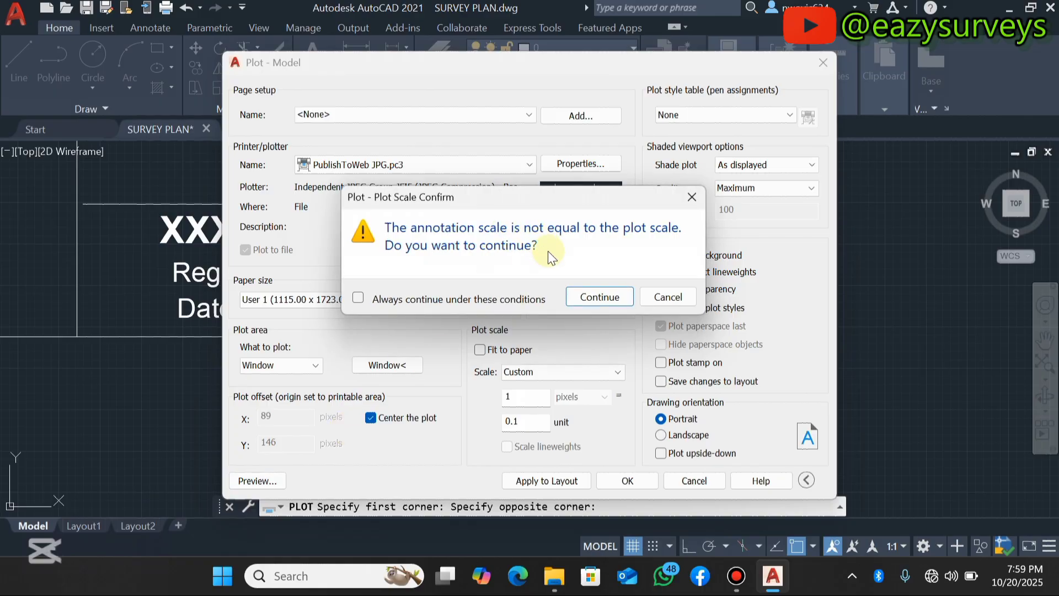
click(590, 297)
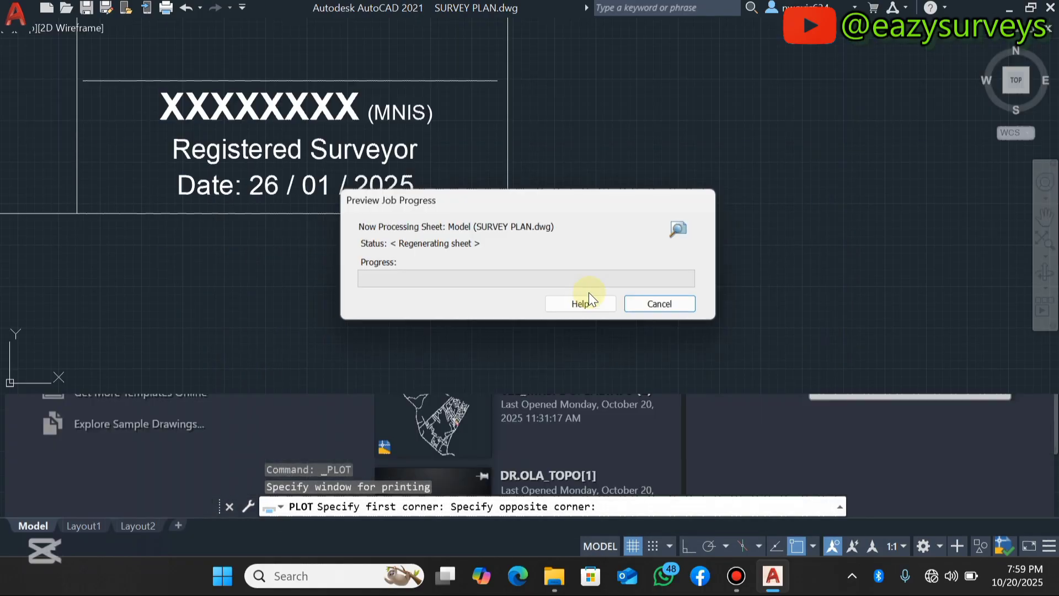
scroll(523, 242, up, 4)
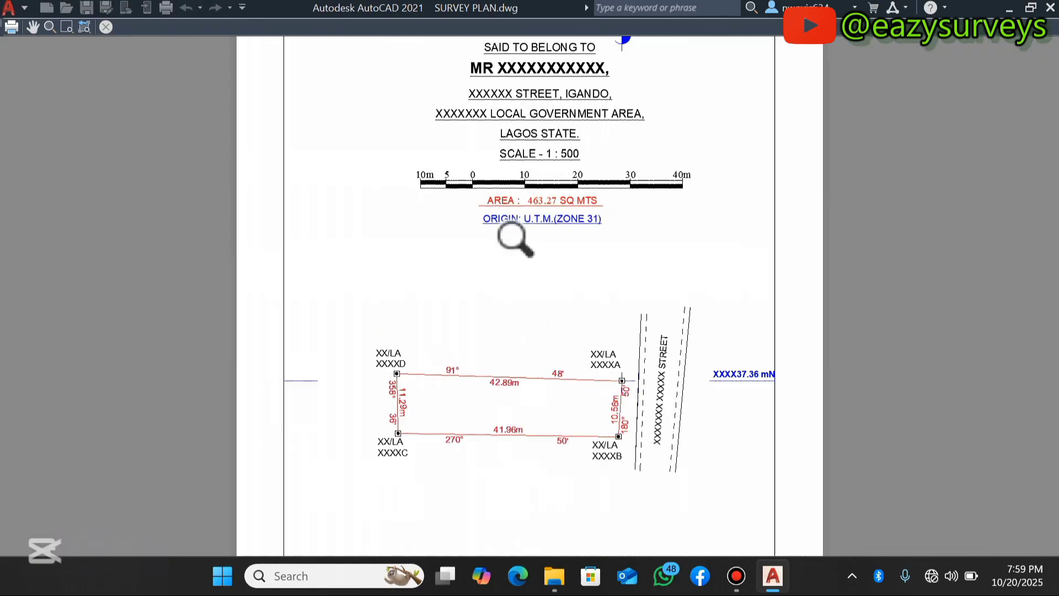
scroll(543, 172, down, 6)
scroll(573, 316, up, 4)
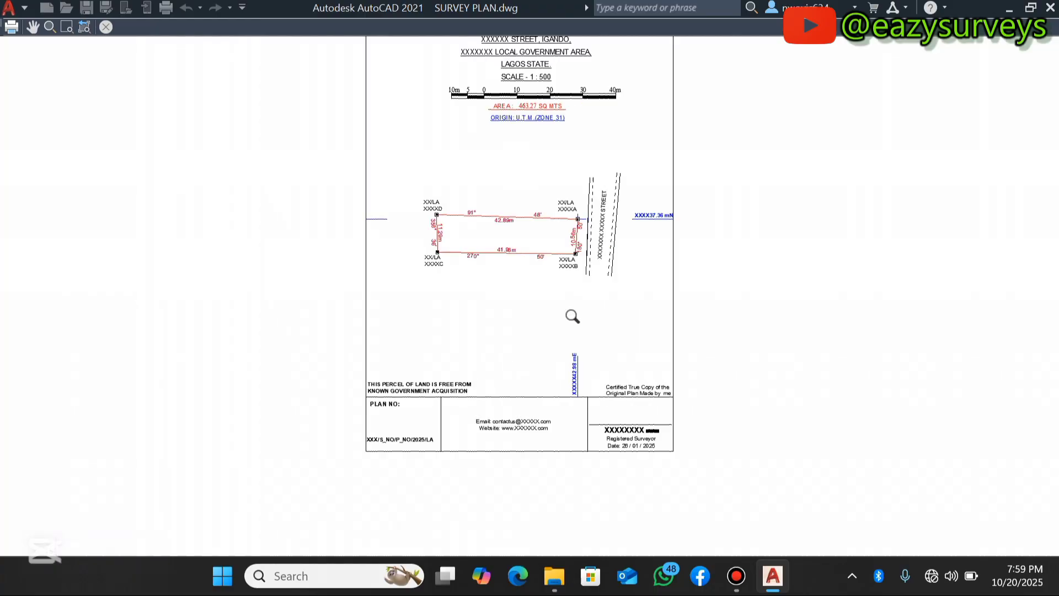
scroll(573, 316, down, 4)
scroll(576, 229, up, 4)
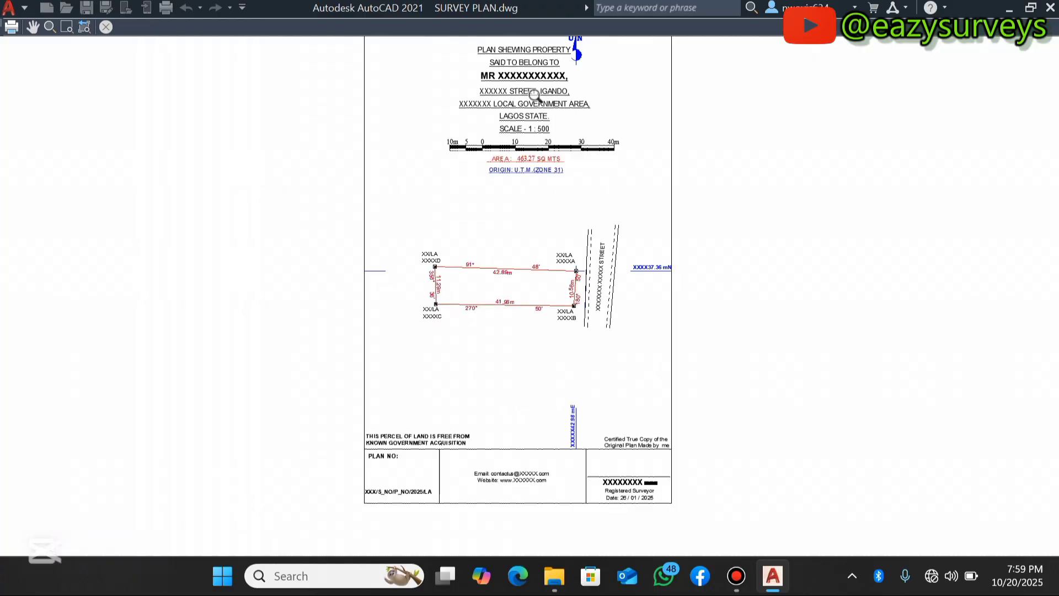
scroll(599, 215, down, 4)
scroll(585, 182, up, 4)
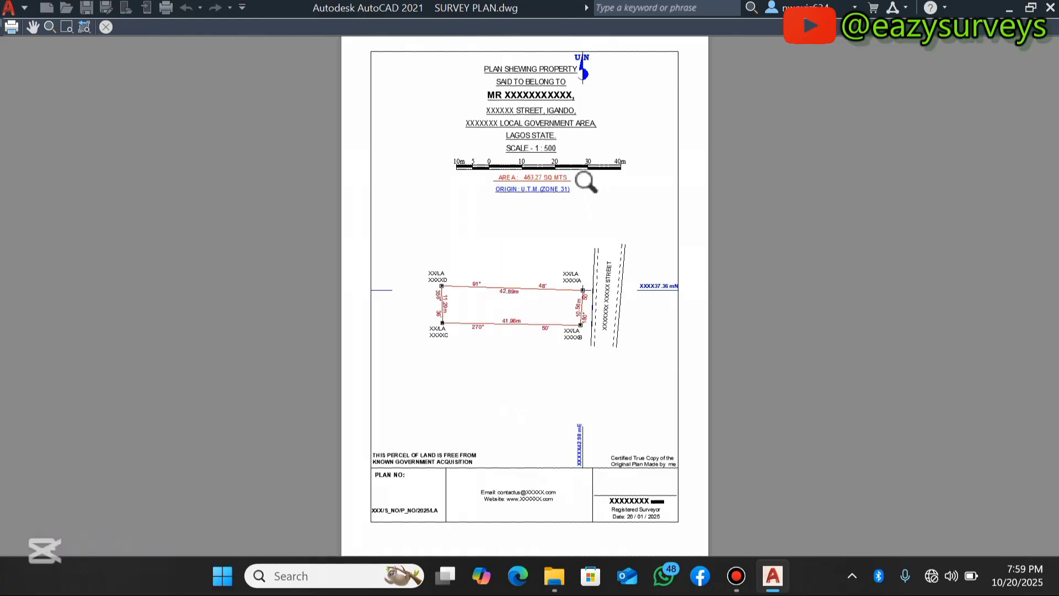
Plot the sheet to SURVEY PLAN(JPEG) on the Desktop and let the job finish
click(12, 27)
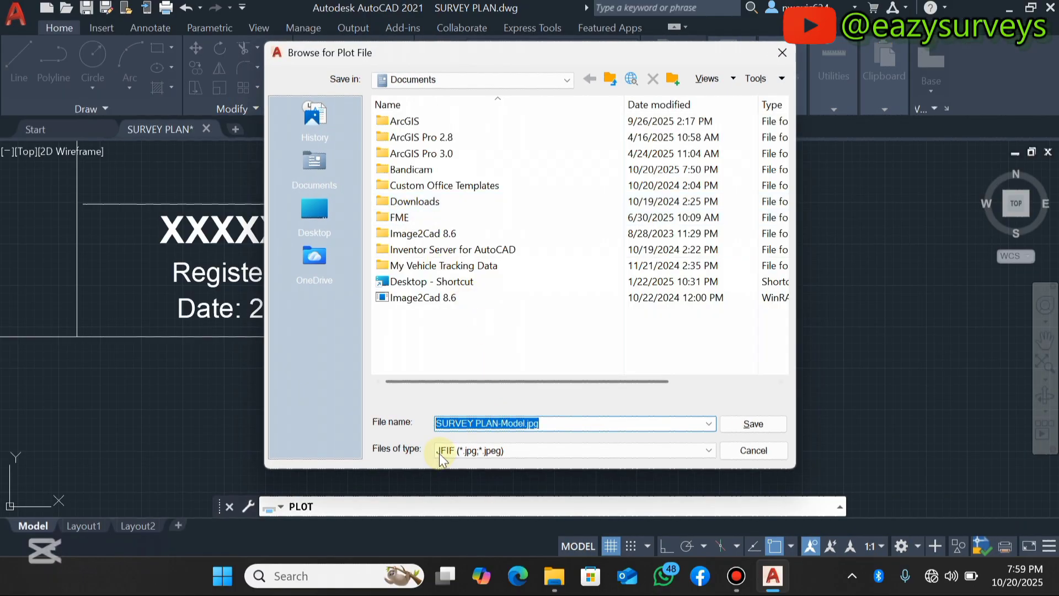
click(546, 423)
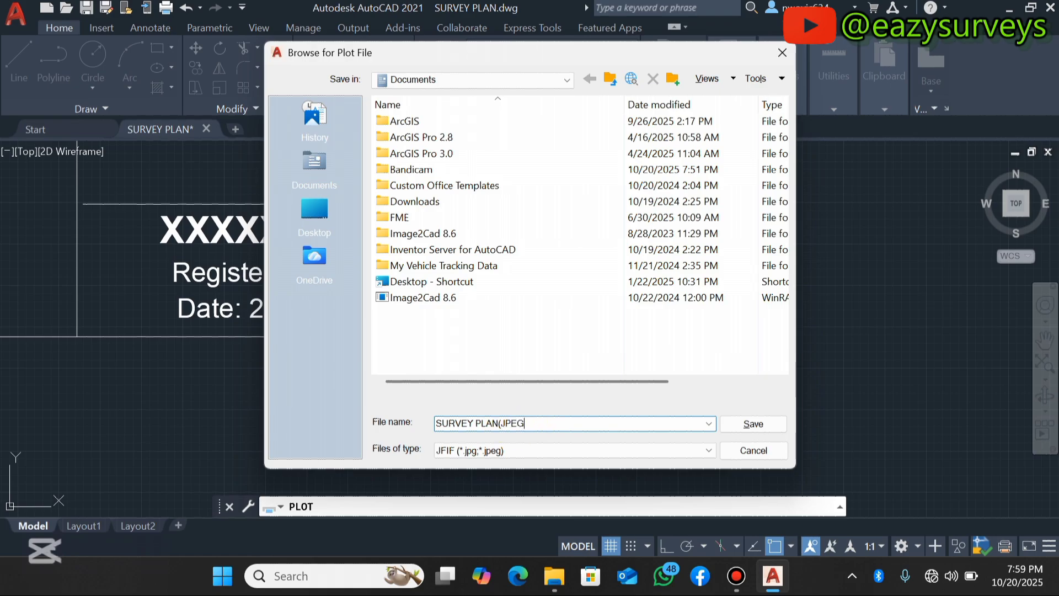
click(324, 230)
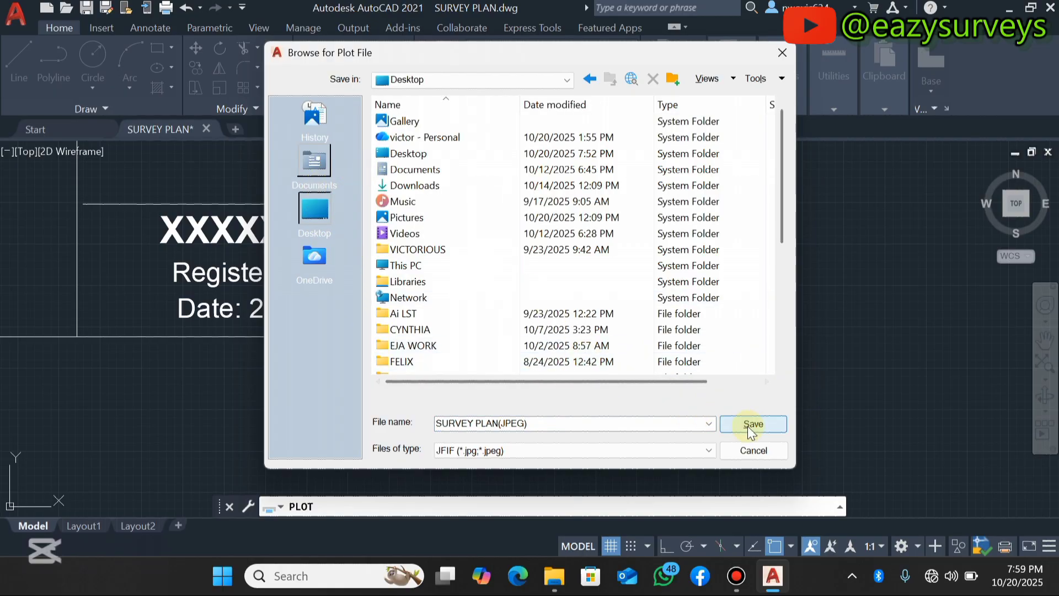
click(750, 422)
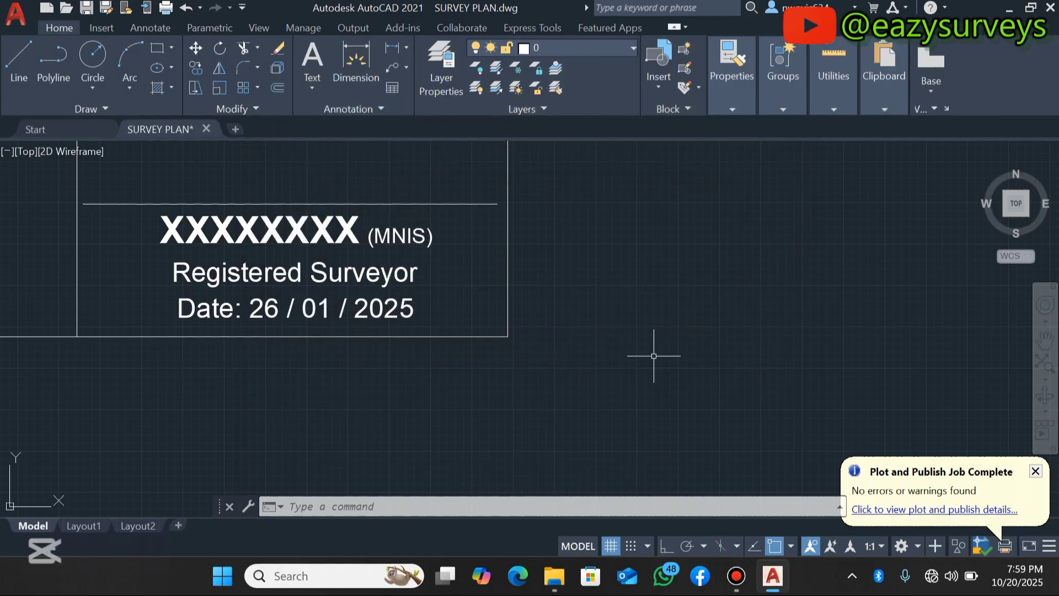
scroll(654, 355, down, 8)
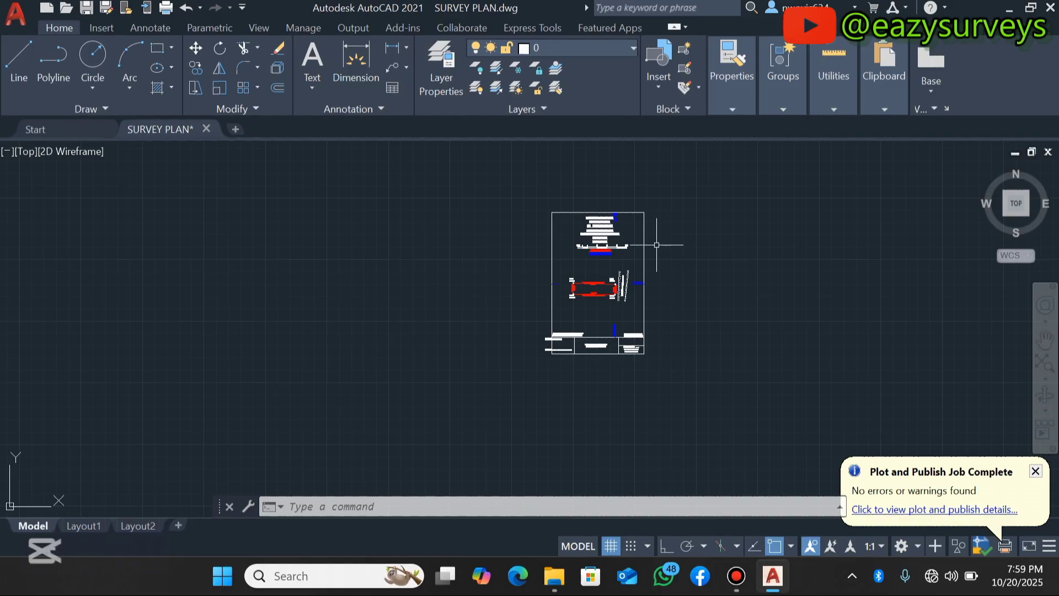
scroll(653, 251, up, 4)
scroll(640, 259, down, 4)
scroll(617, 280, up, 2)
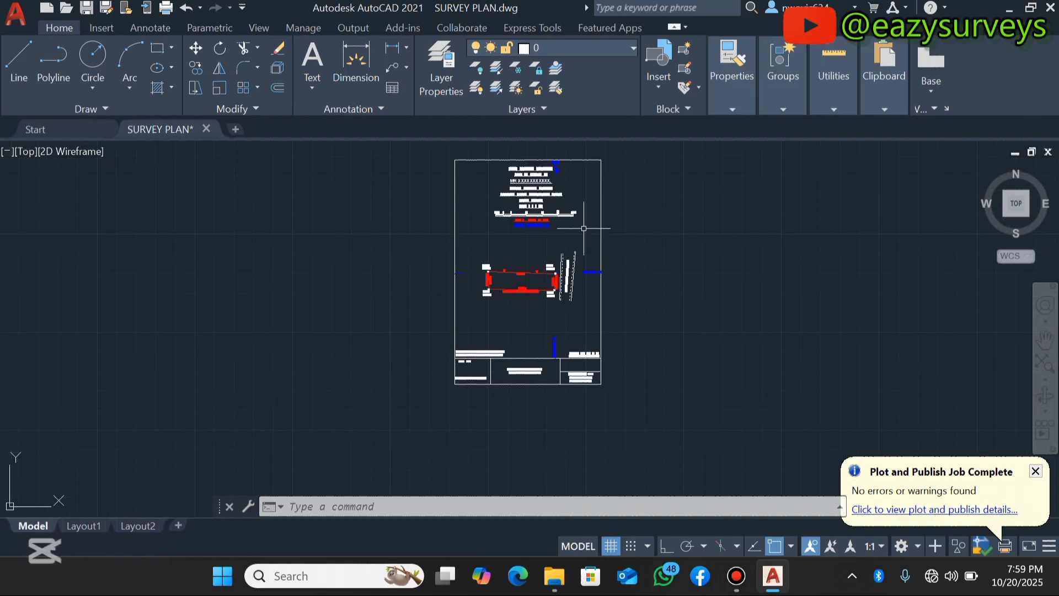
In the Plot dialog, choose the PublishToWeb PNG.pc3 plotter with 1115 x 1723 pixel paper
click(165, 9)
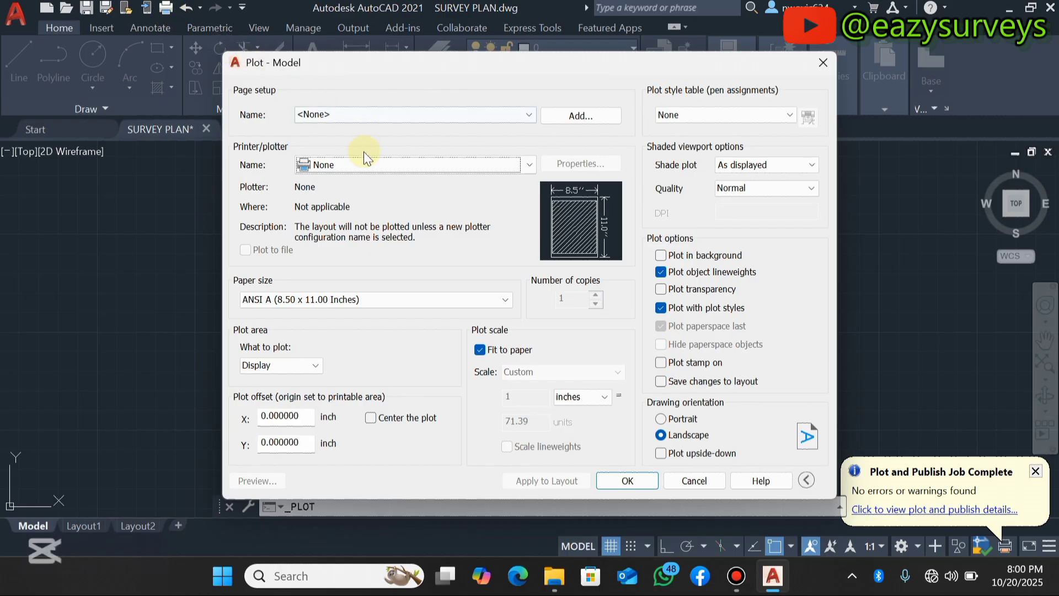
click(376, 171)
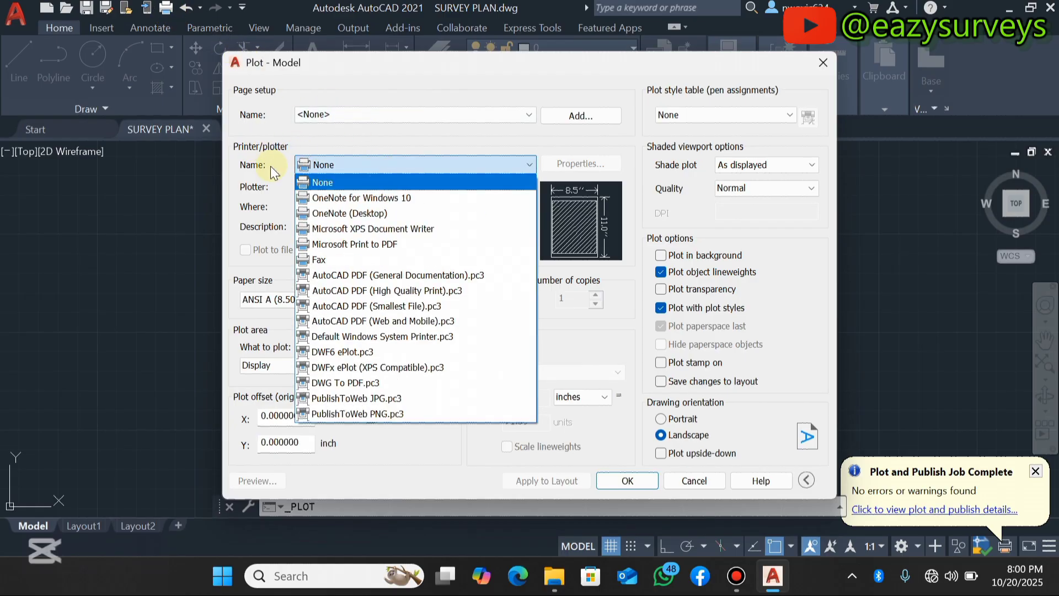
click(383, 415)
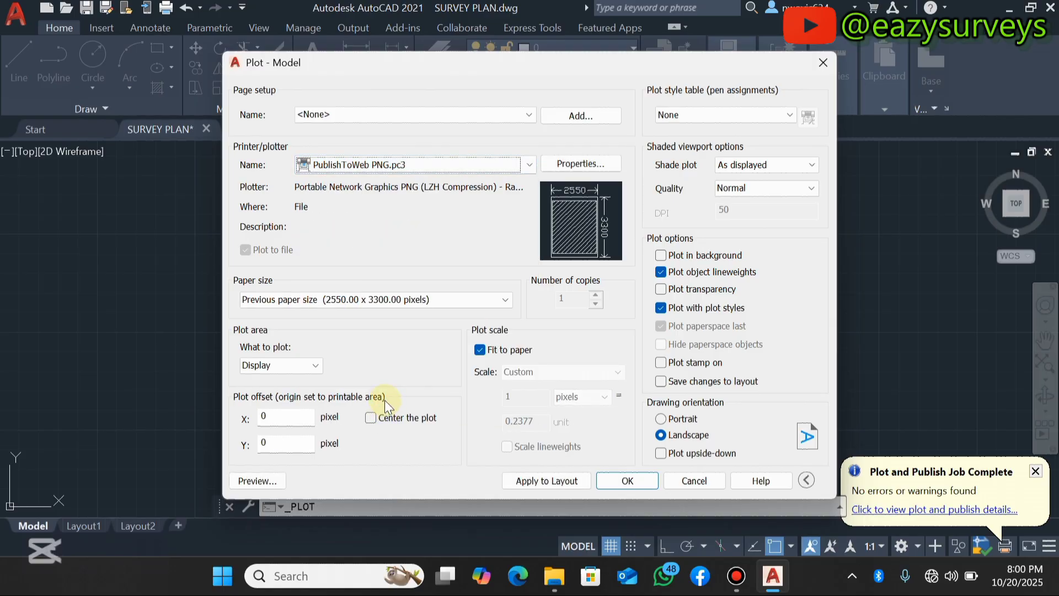
click(500, 297)
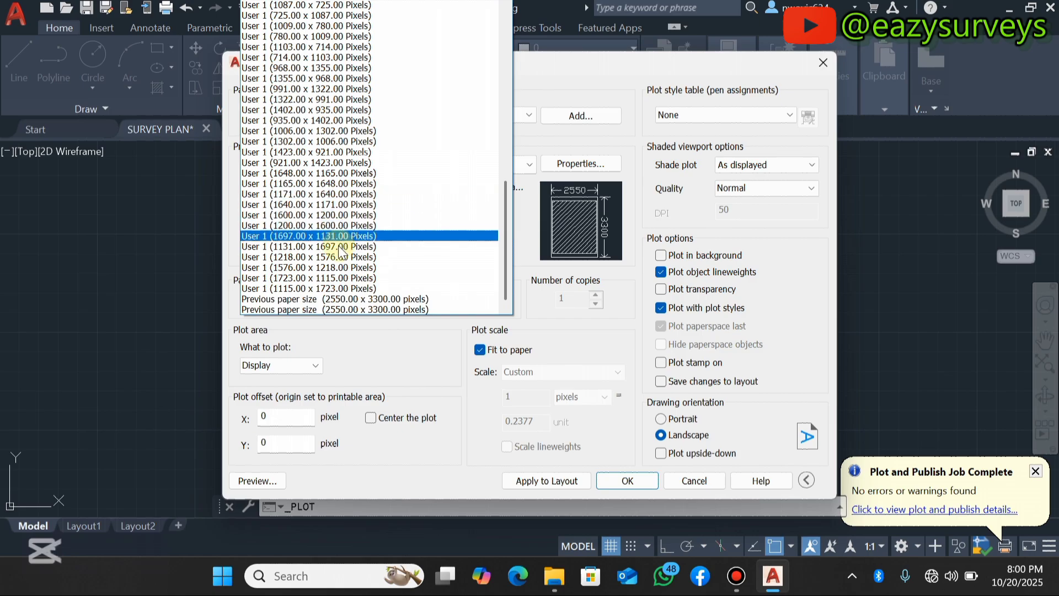
scroll(339, 248, up, 6)
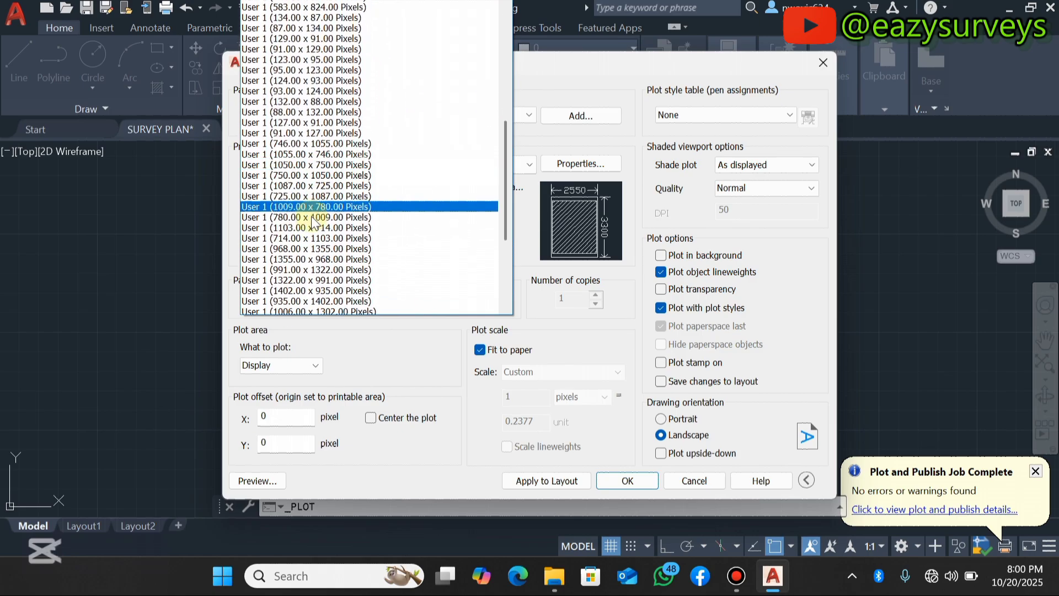
scroll(312, 222, down, 6)
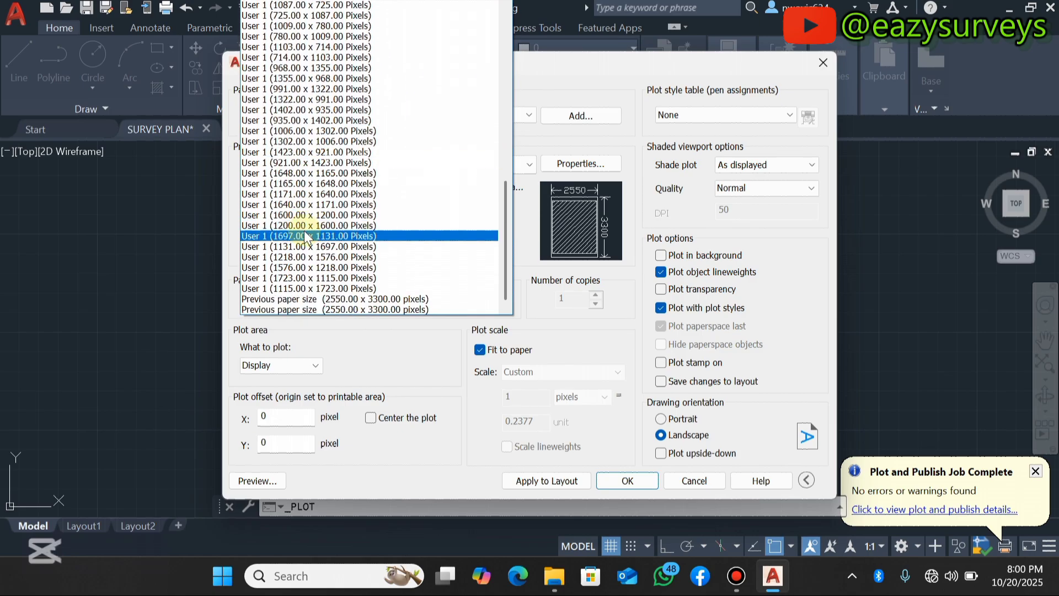
click(295, 288)
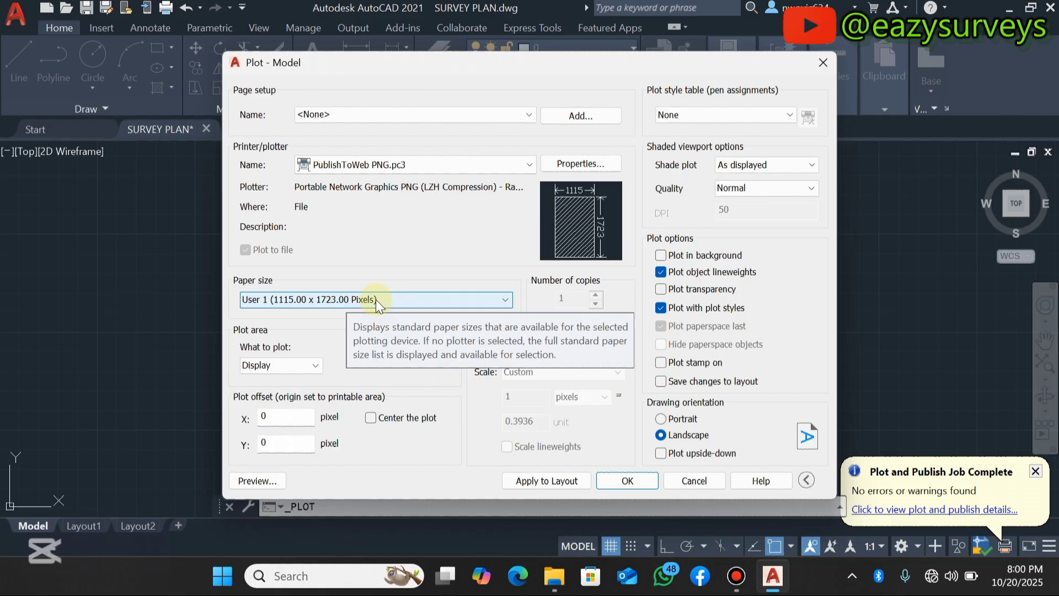
Plot a window around the drawing border, portrait, centred on the paper, with Fit turned off
click(312, 363)
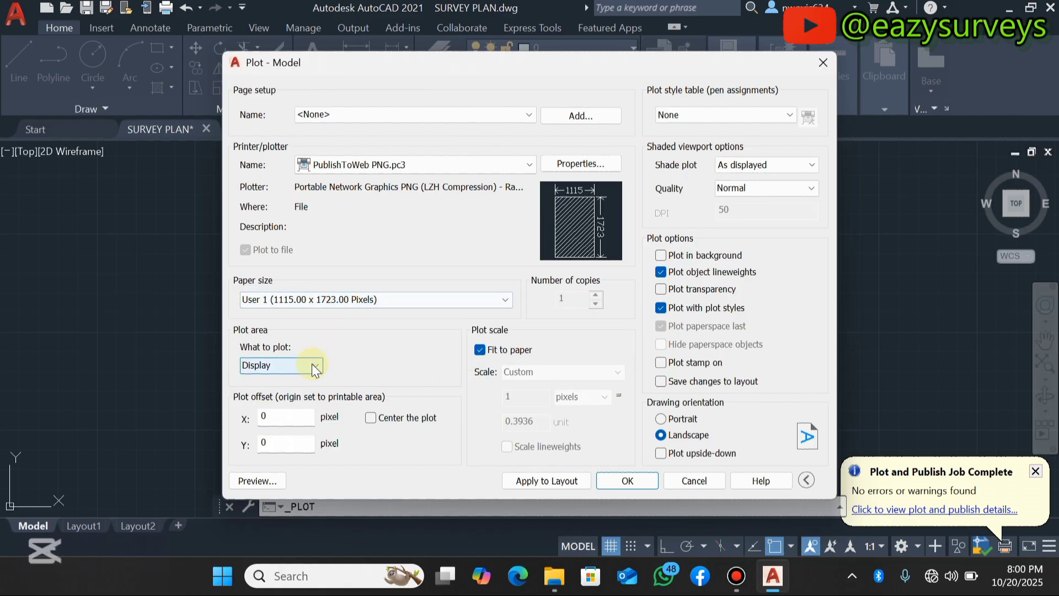
click(292, 411)
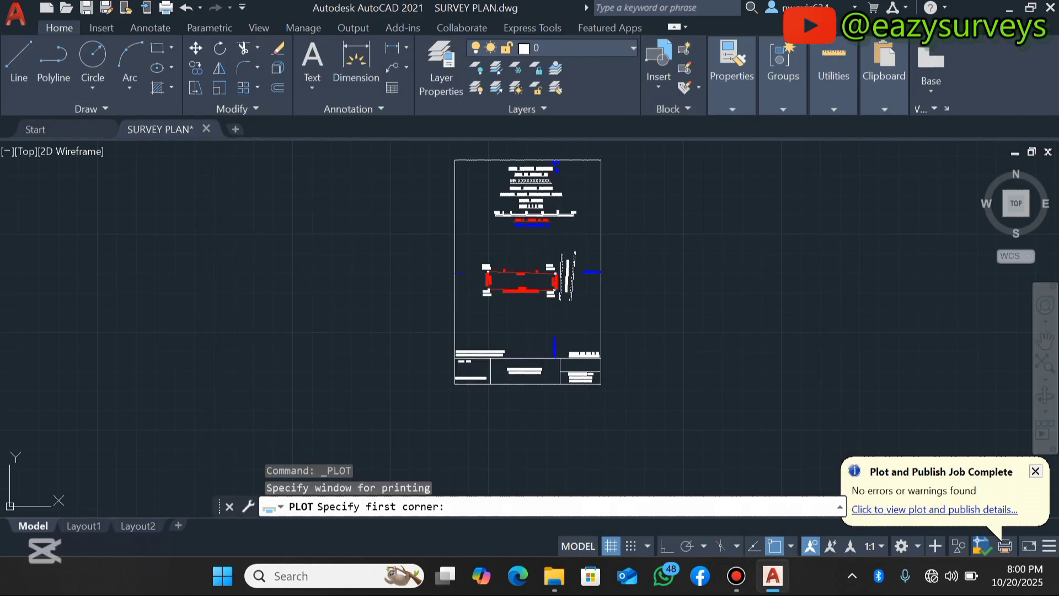
click(454, 160)
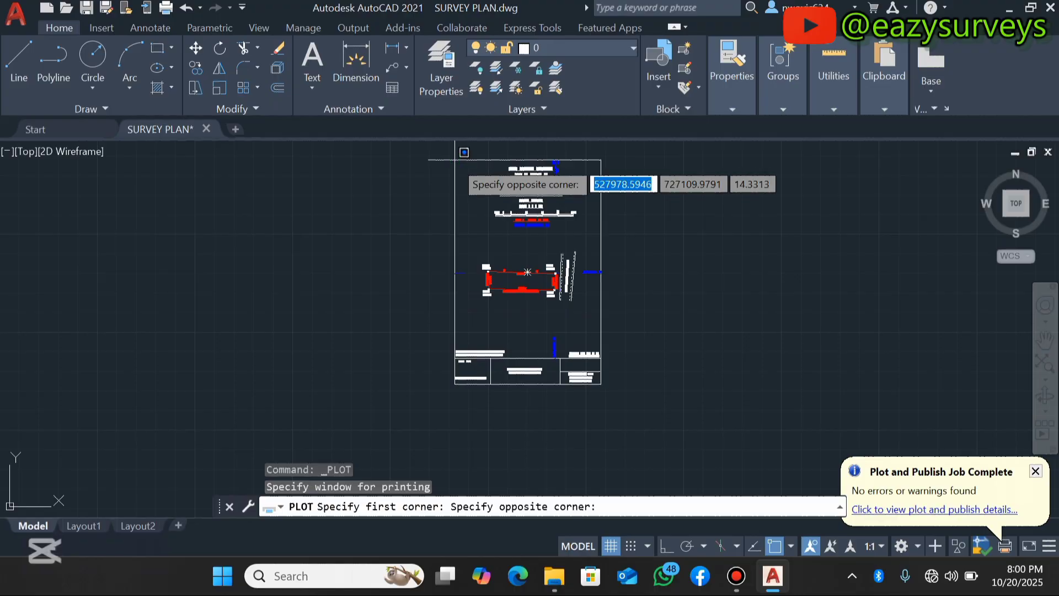
click(601, 384)
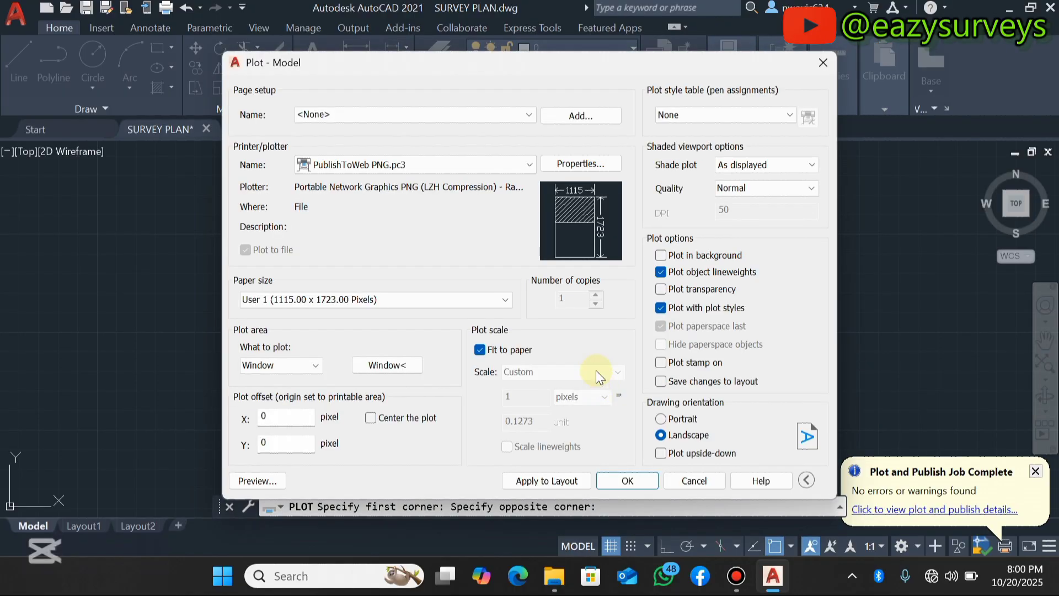
click(673, 422)
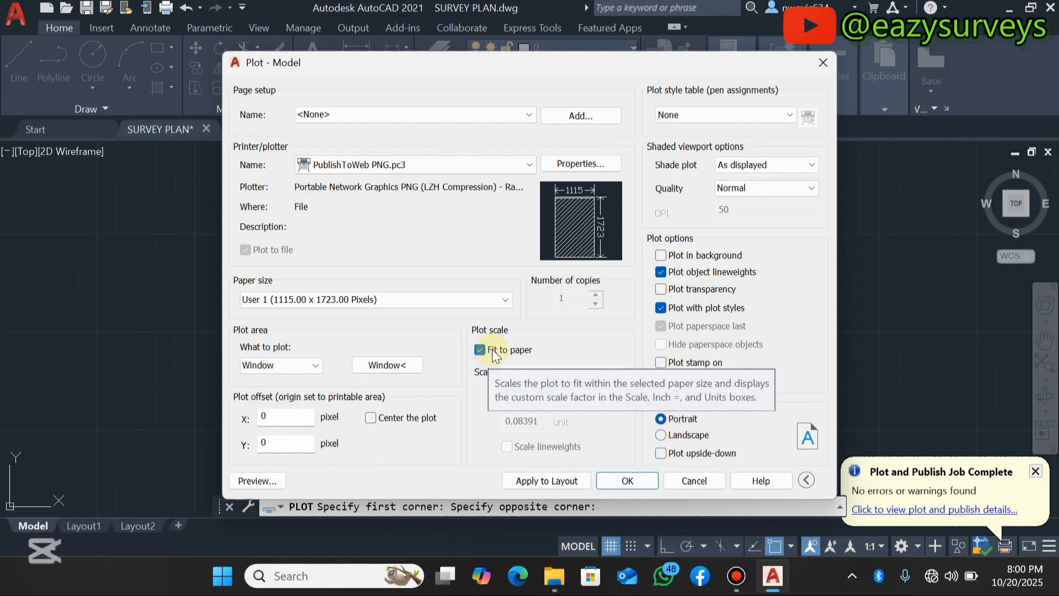
click(371, 417)
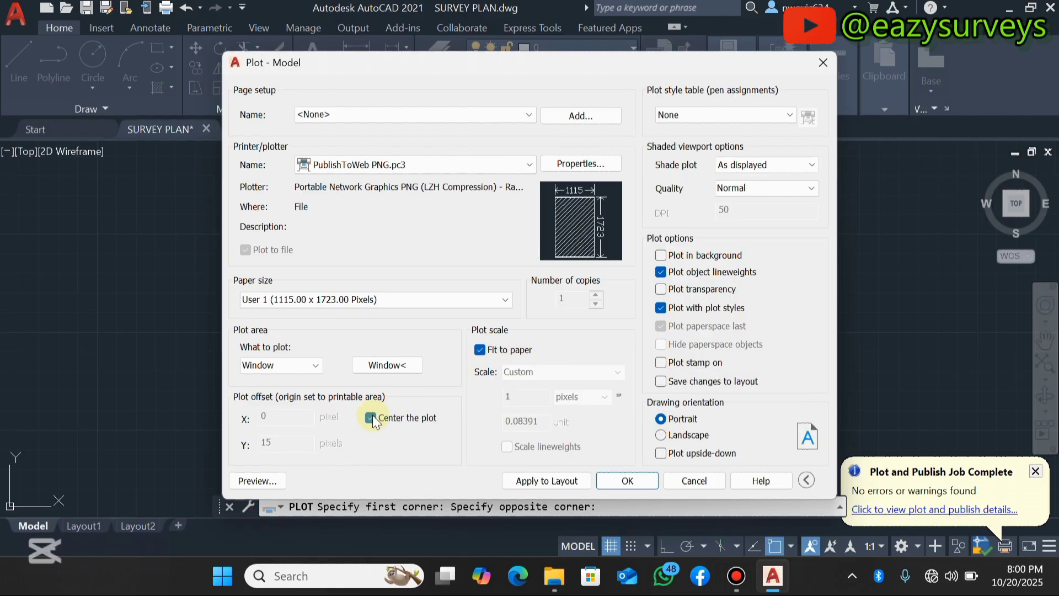
click(480, 350)
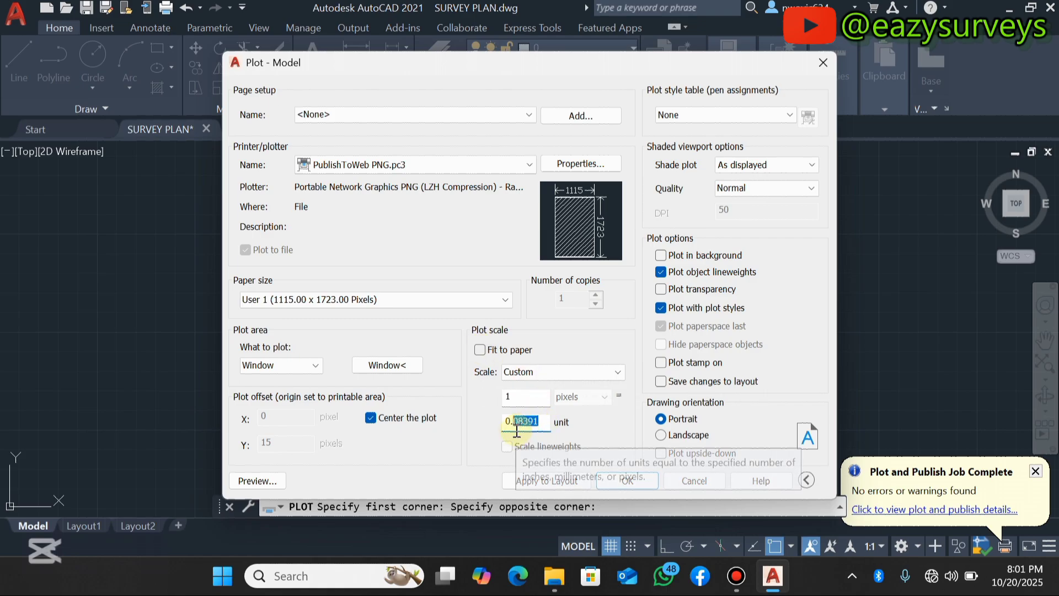
Set the scale to 1 pixel = 0.1 unit and Maximum quality, then preview the plot
text(1)
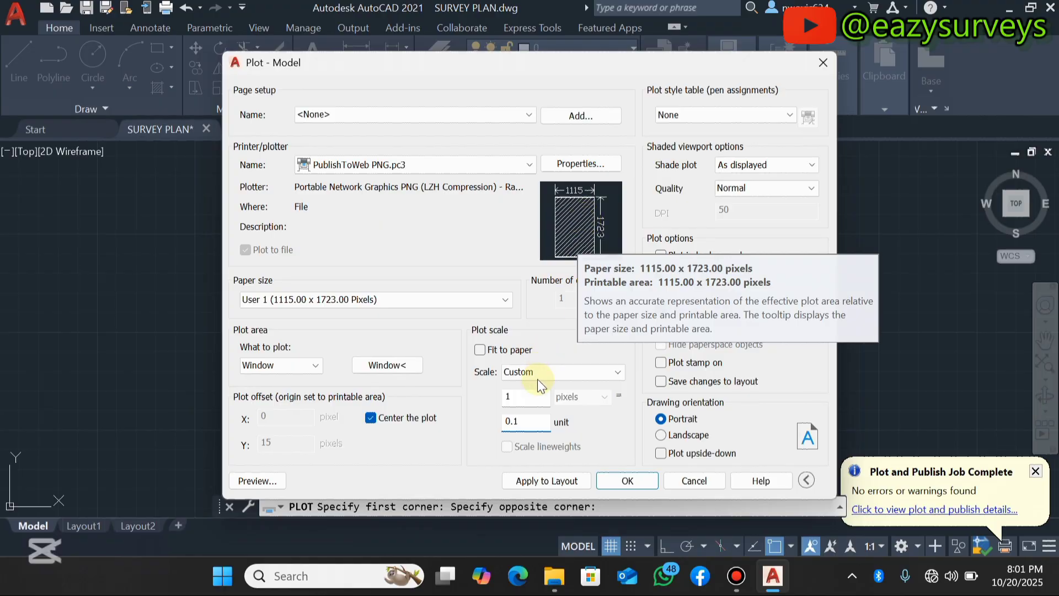
click(519, 402)
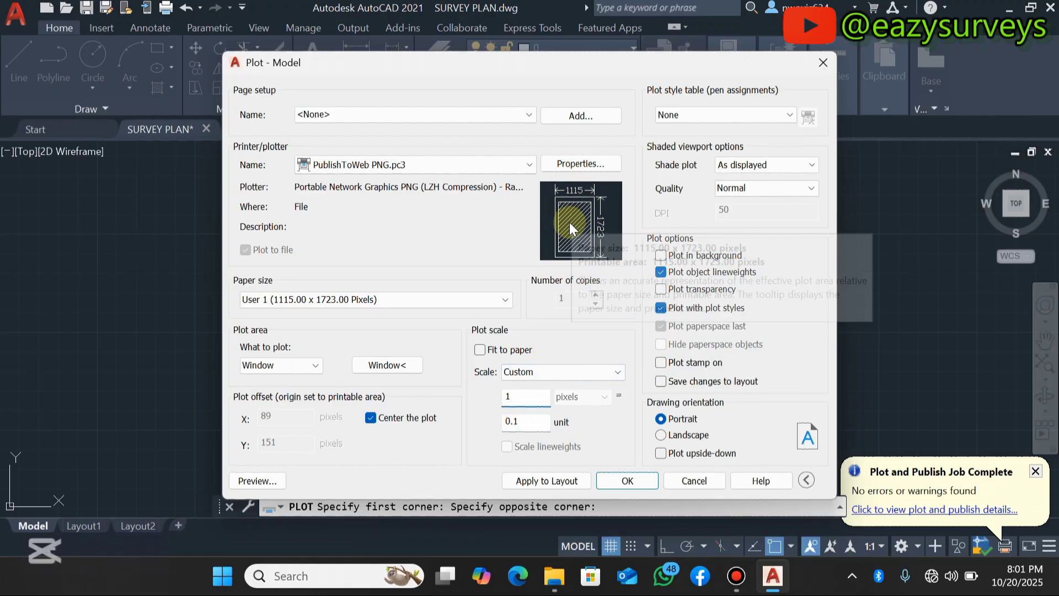
click(746, 186)
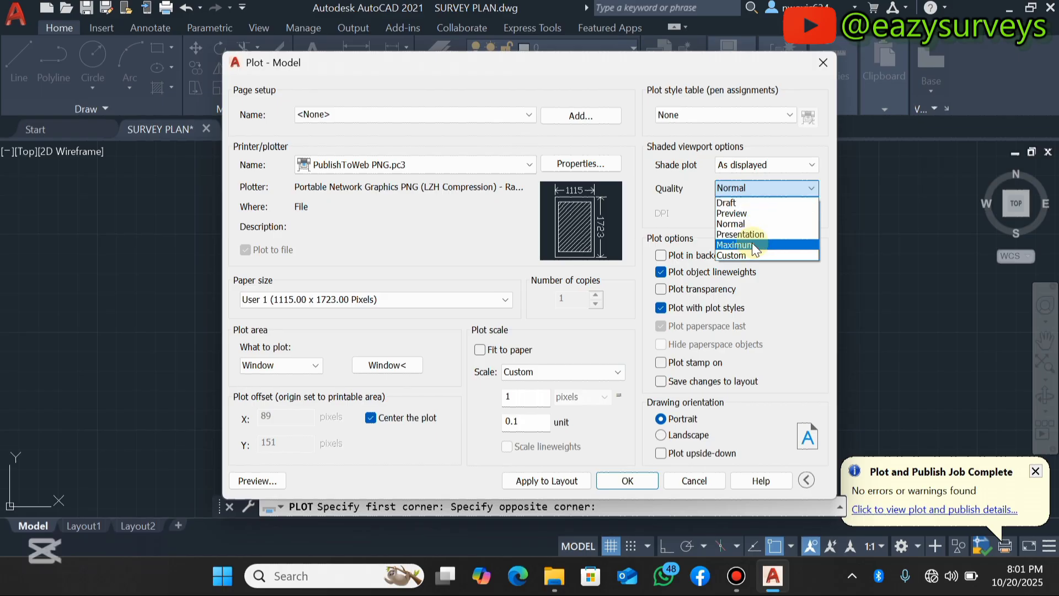
click(752, 244)
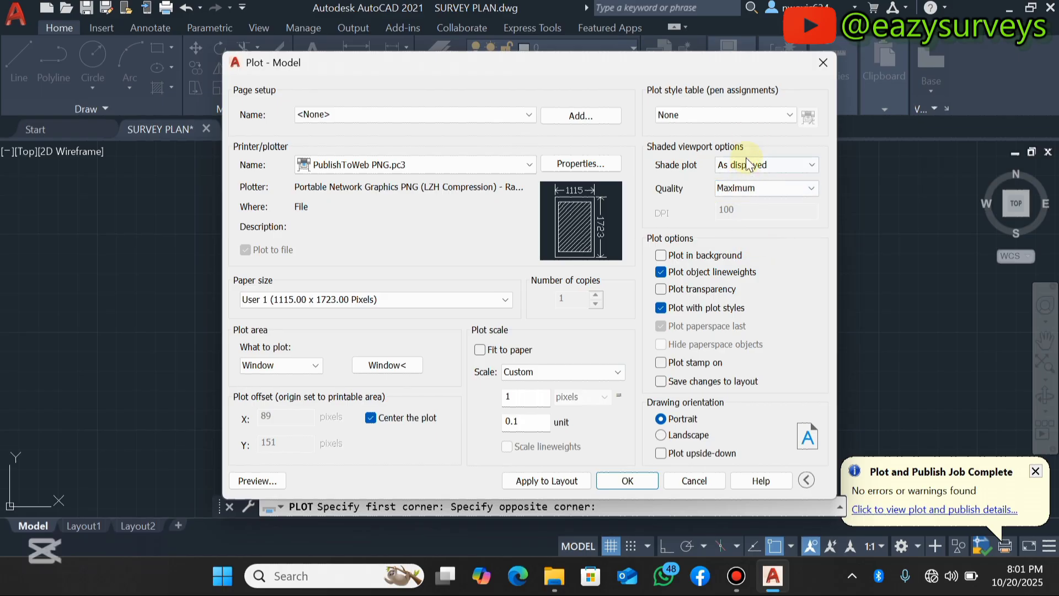
click(257, 479)
Accept the scale warning, zoom over the portrait preview, and send the survey plan to plot
click(591, 297)
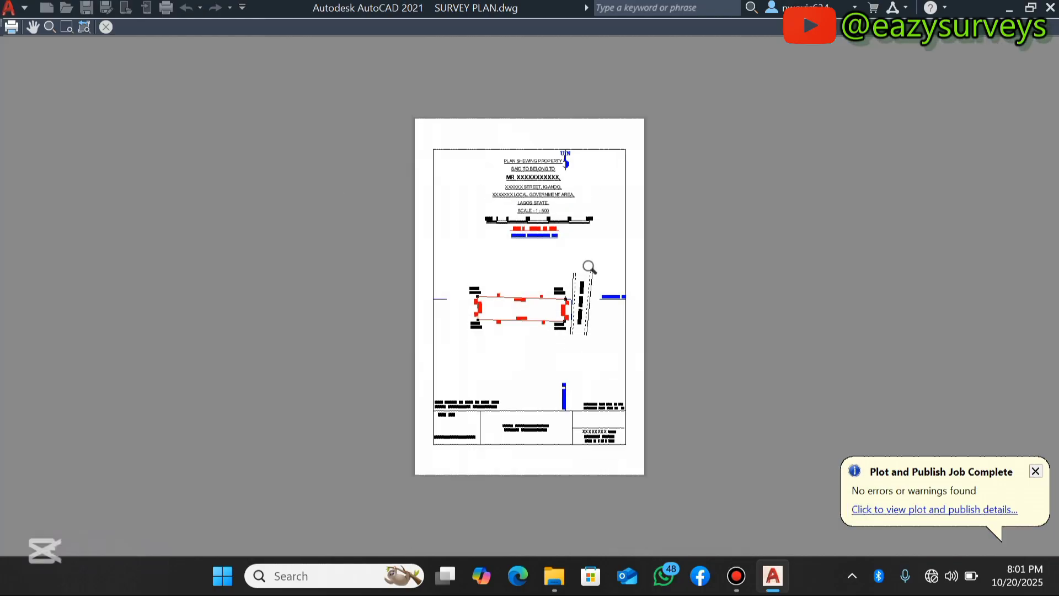
scroll(548, 225, up, 3)
scroll(540, 259, down, 4)
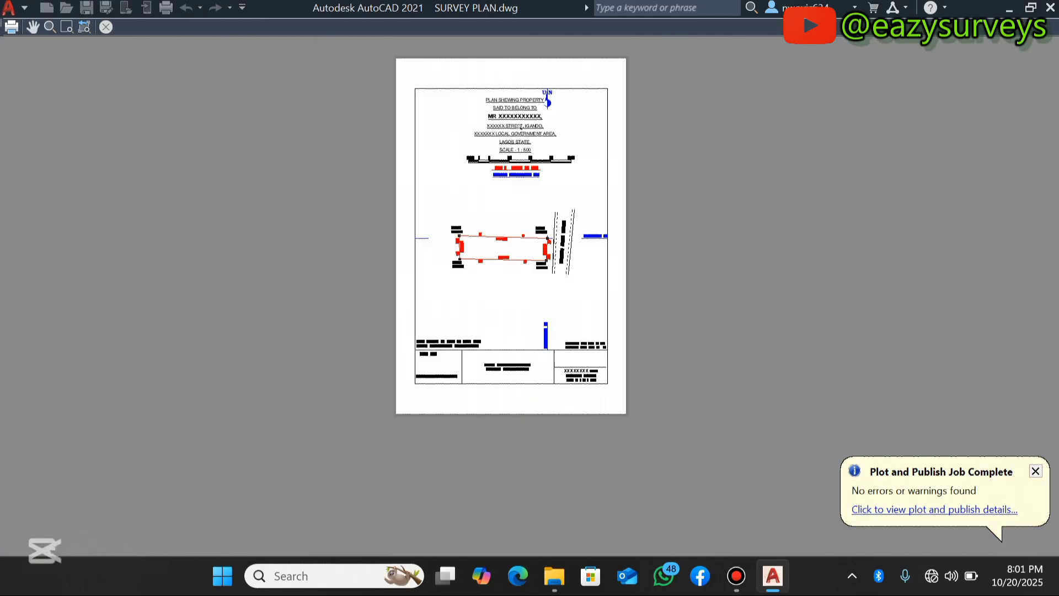
scroll(511, 354, up, 6)
scroll(497, 424, down, 3)
scroll(495, 433, down, 4)
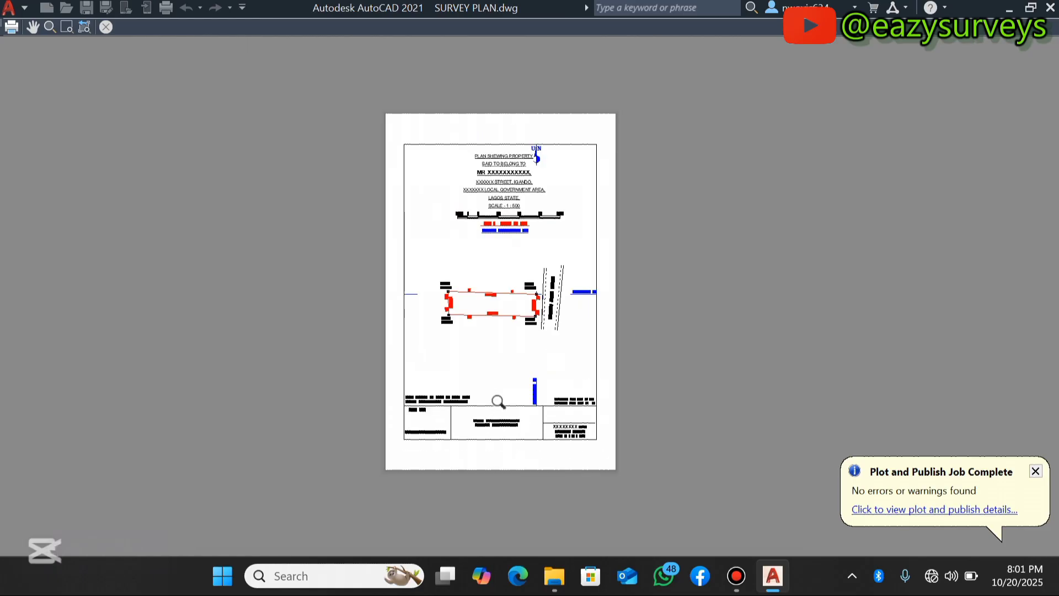
scroll(504, 198, up, 2)
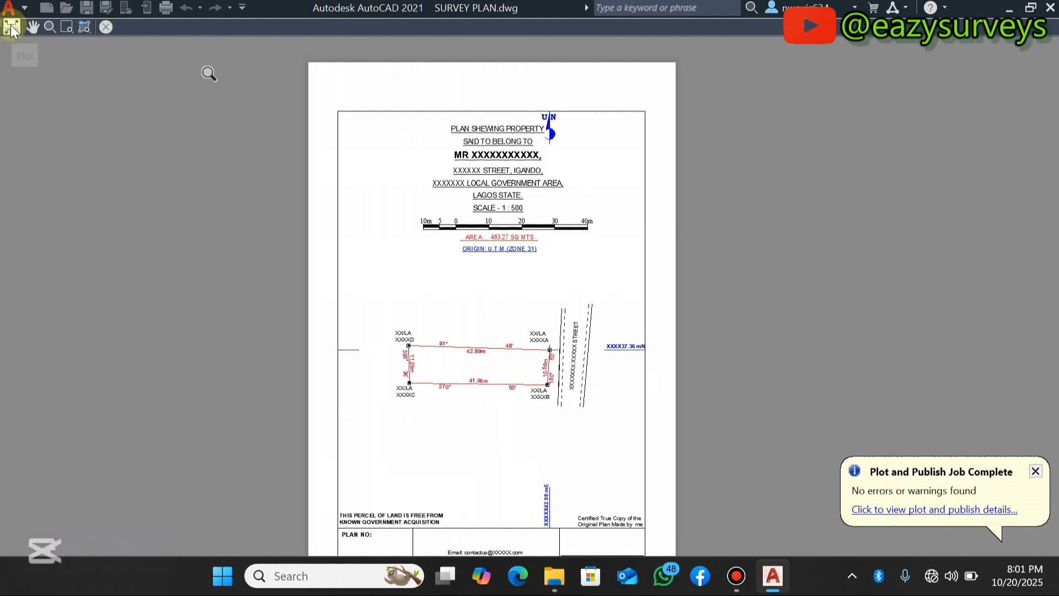
click(11, 27)
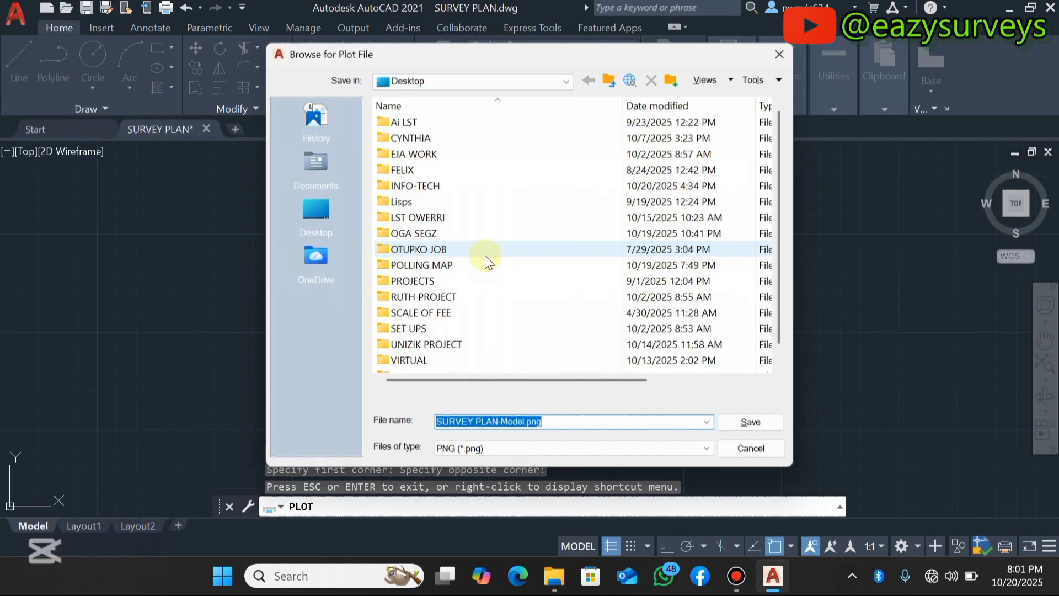
Save the plot file to the Desktop as SURVEY PLAN(PNG)
click(560, 423)
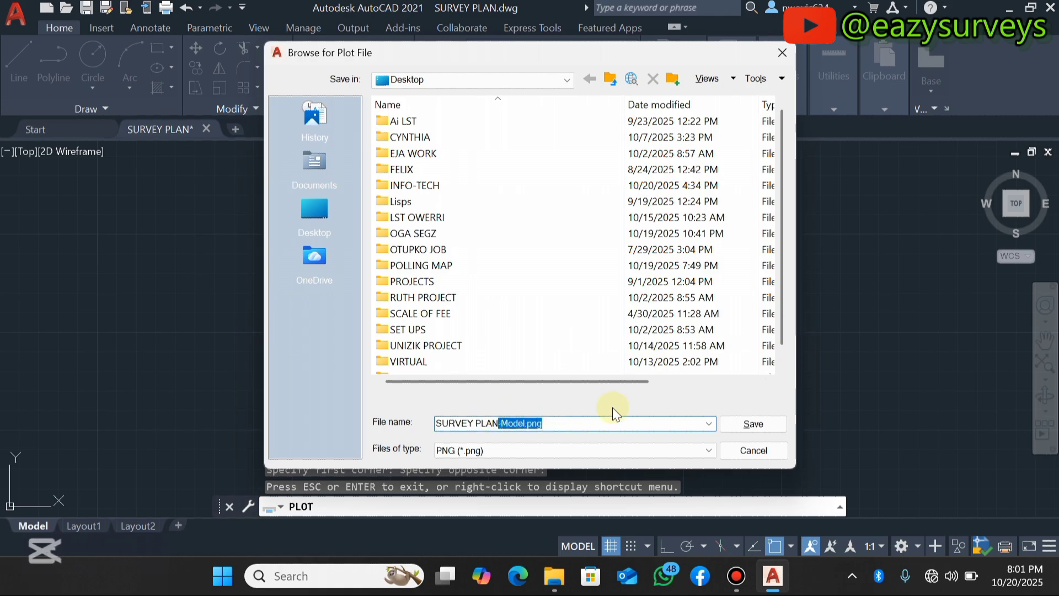
text((PNG)
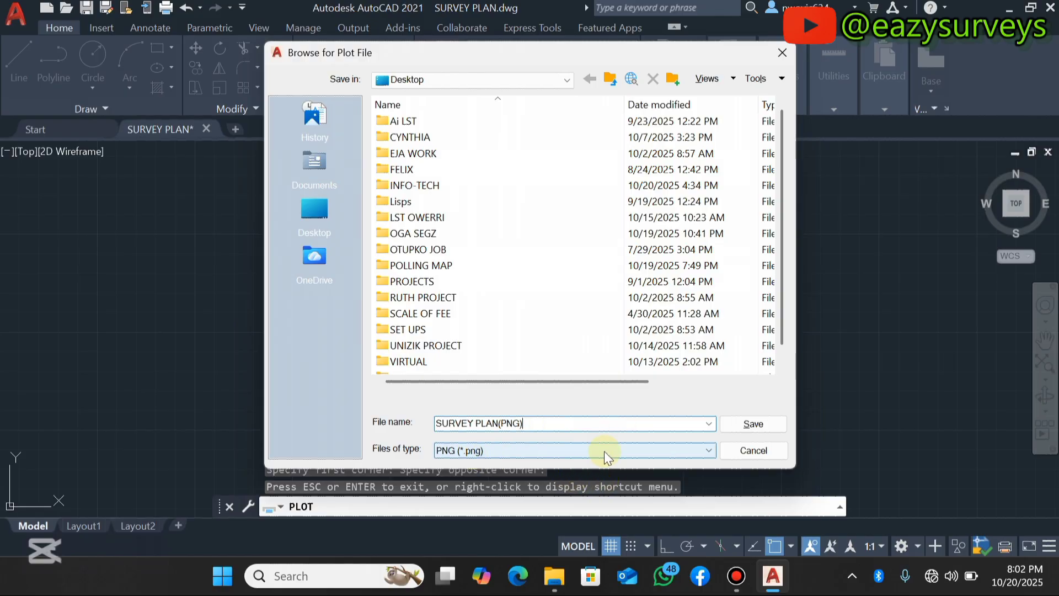
click(737, 421)
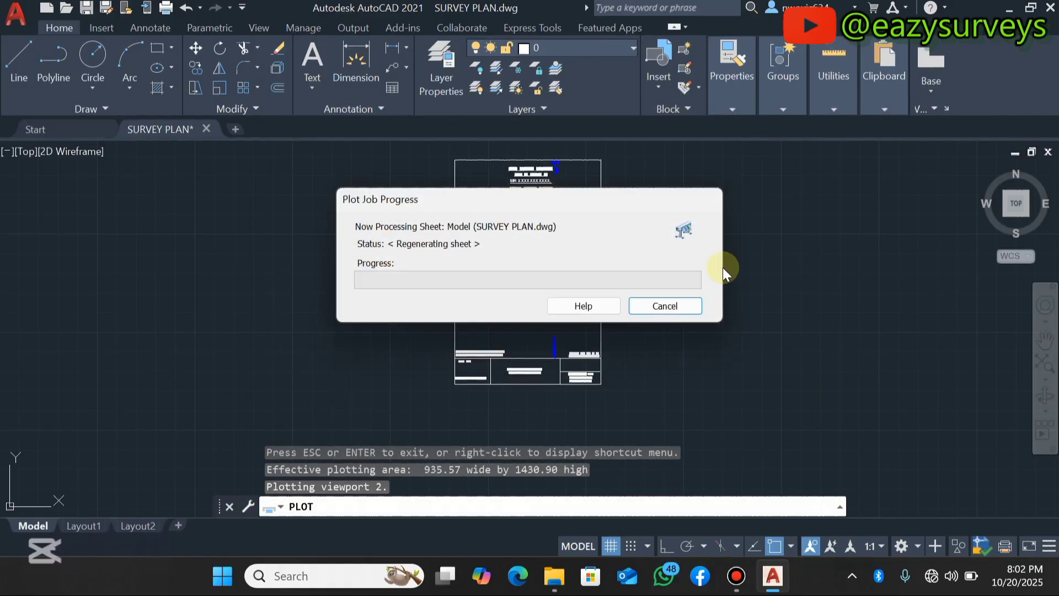
Open SURVEY PLAN(JPEG) from the desktop in Photos, check the 1115 x 1723 sheet, then close it
click(1005, 5)
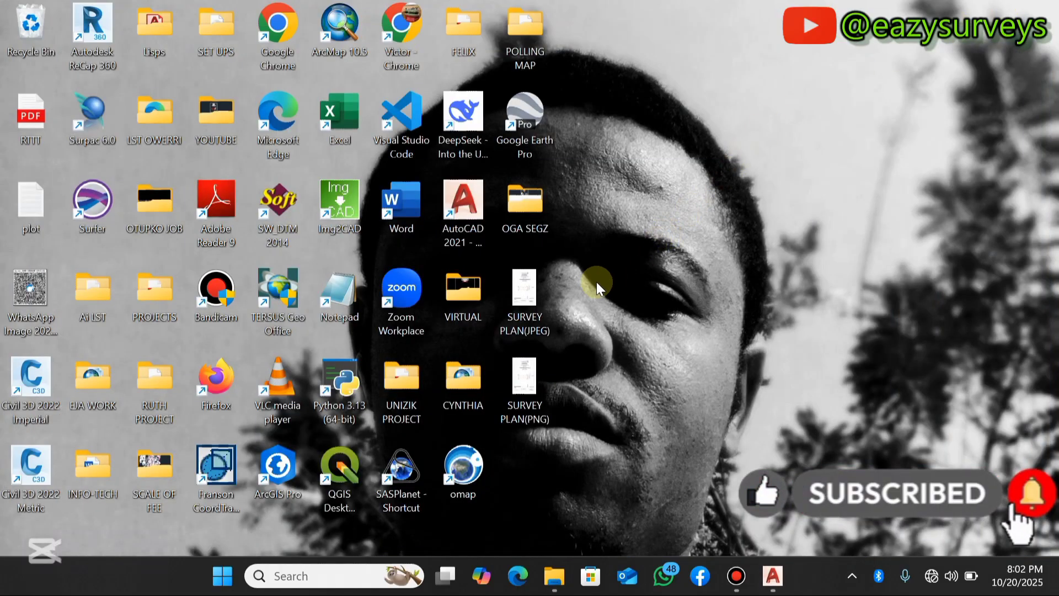
double_click(527, 295)
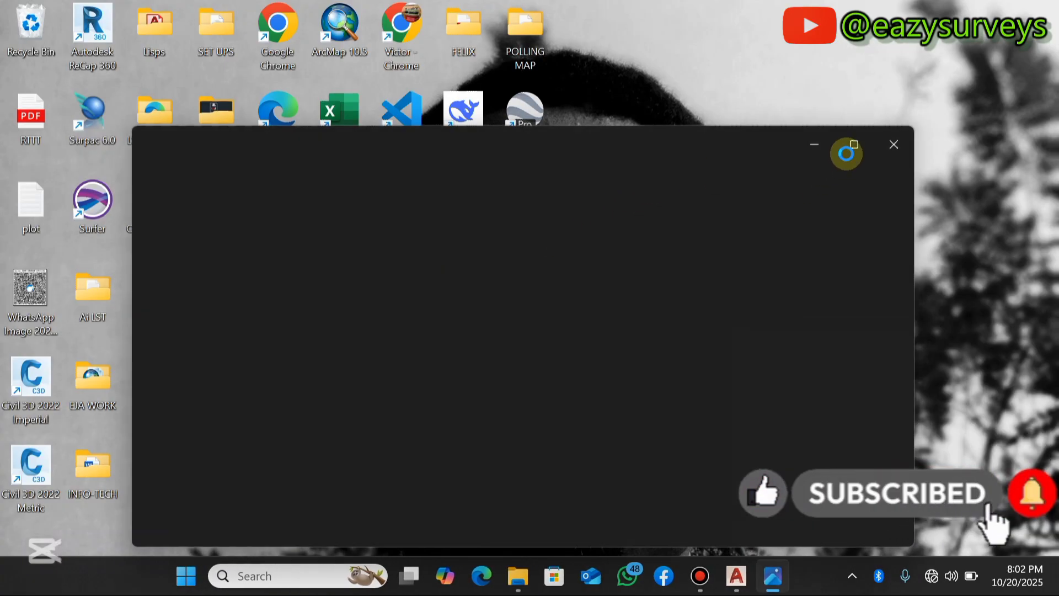
click(853, 145)
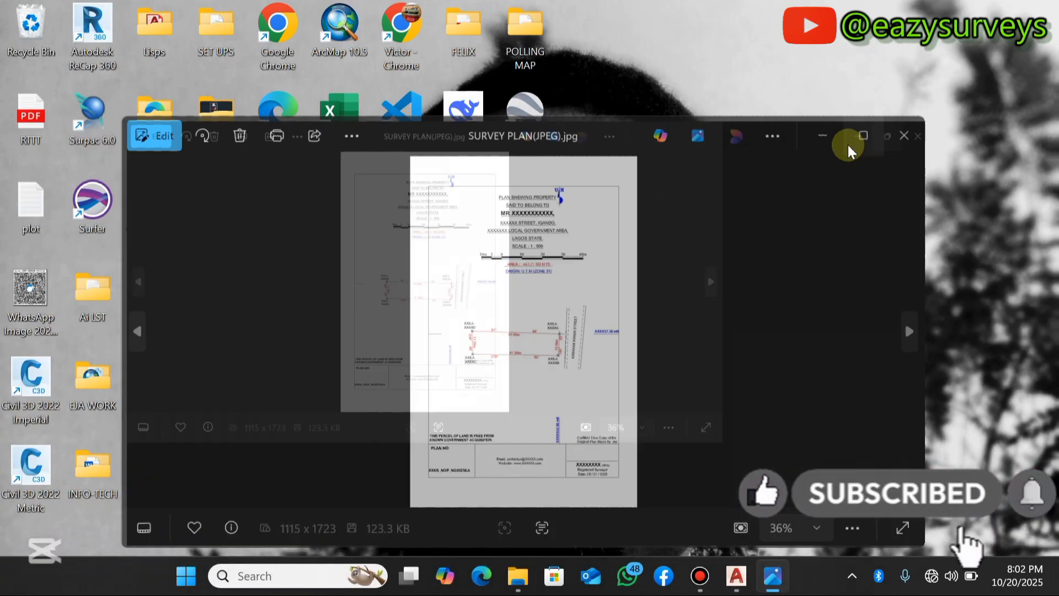
scroll(534, 473, up, 5)
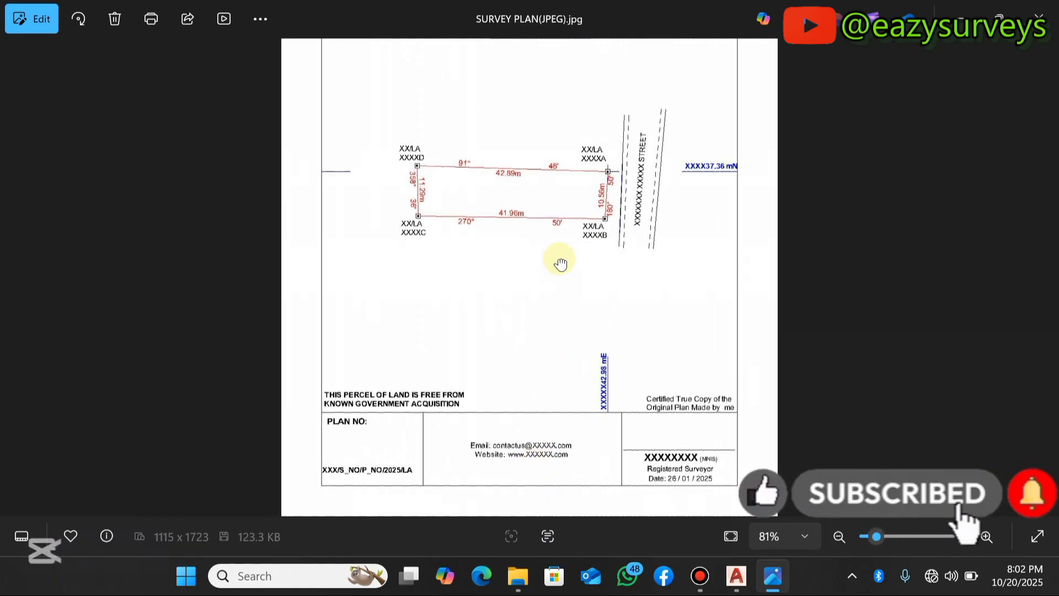
drag(560, 262, 563, 360)
scroll(554, 111, up, 3)
scroll(554, 111, down, 4)
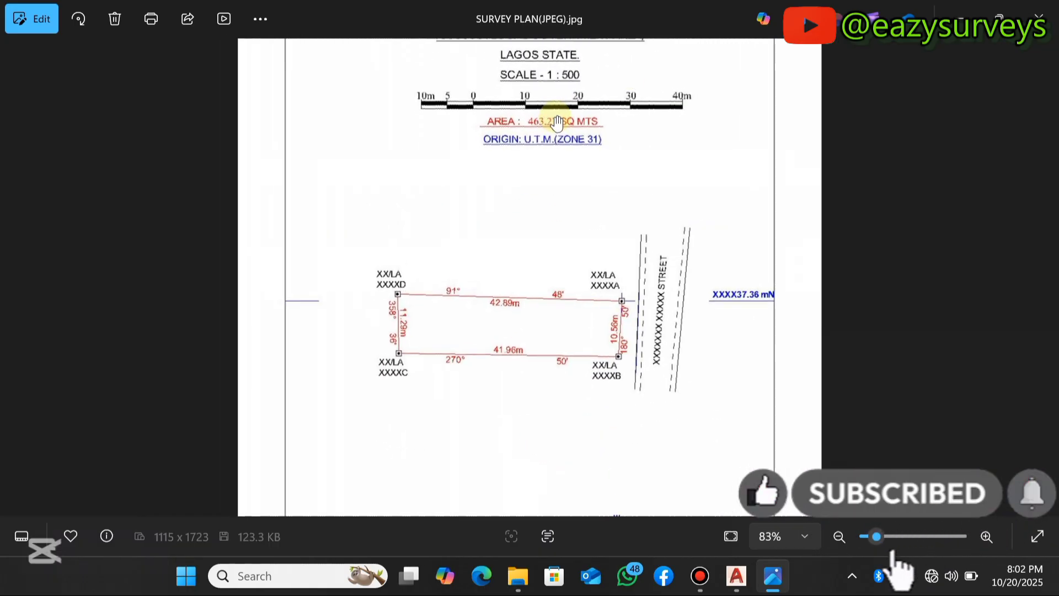
key(super+Down)
key(alt+F4)
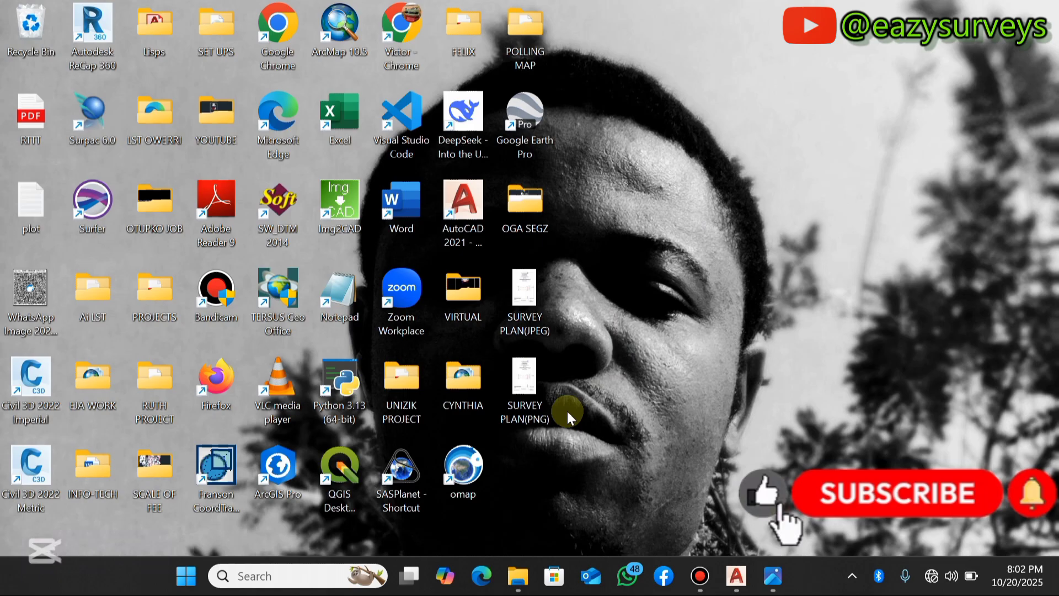
Open SURVEY PLAN(PNG) in a maximised Photos window and zoom to check the 1115 x 1723 sheet
double_click(527, 376)
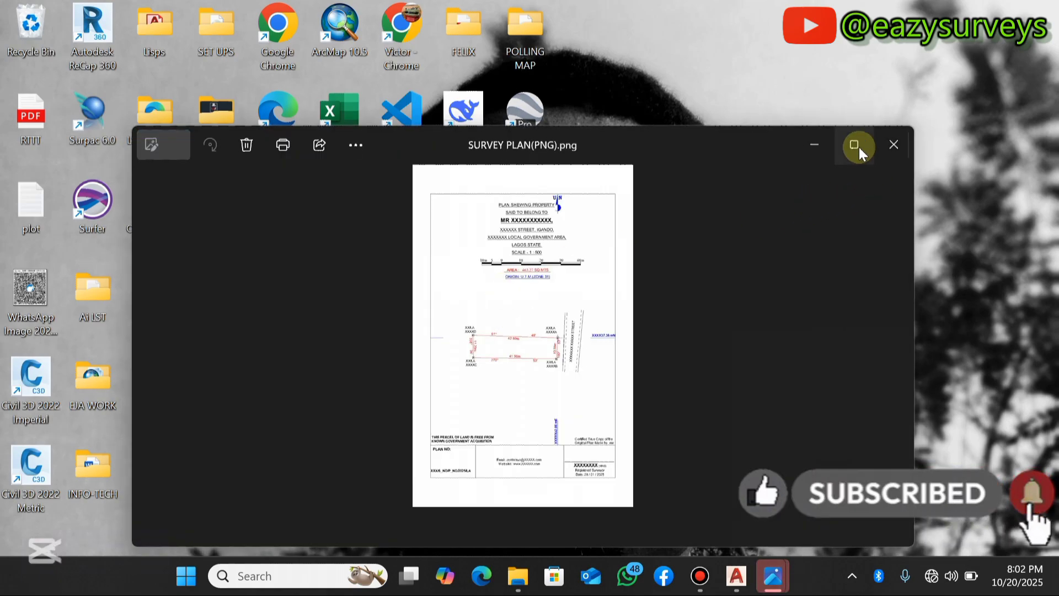
click(854, 144)
scroll(532, 198, up, 4)
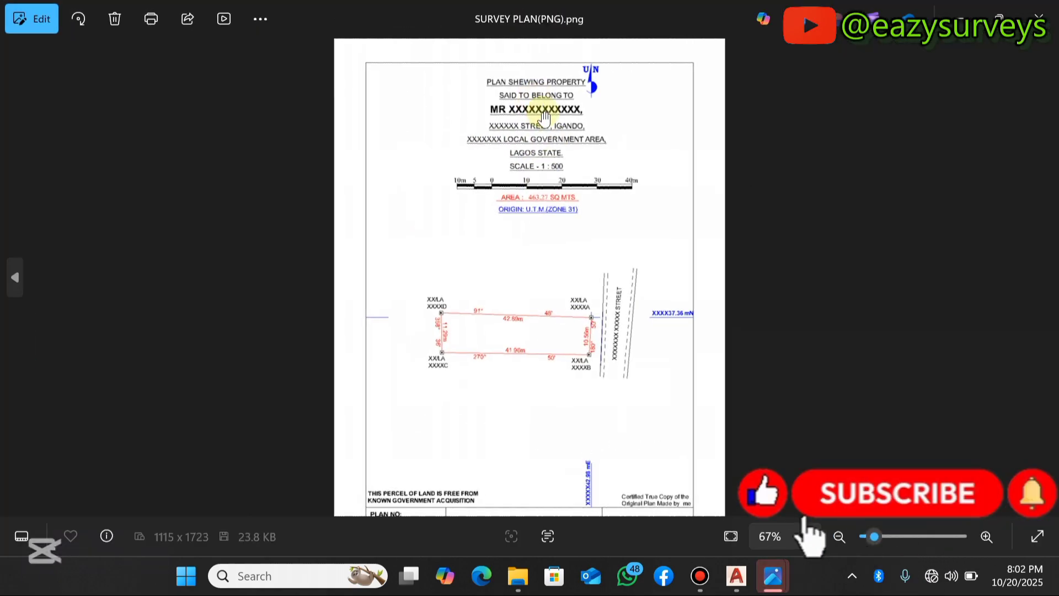
scroll(628, 338, down, 3)
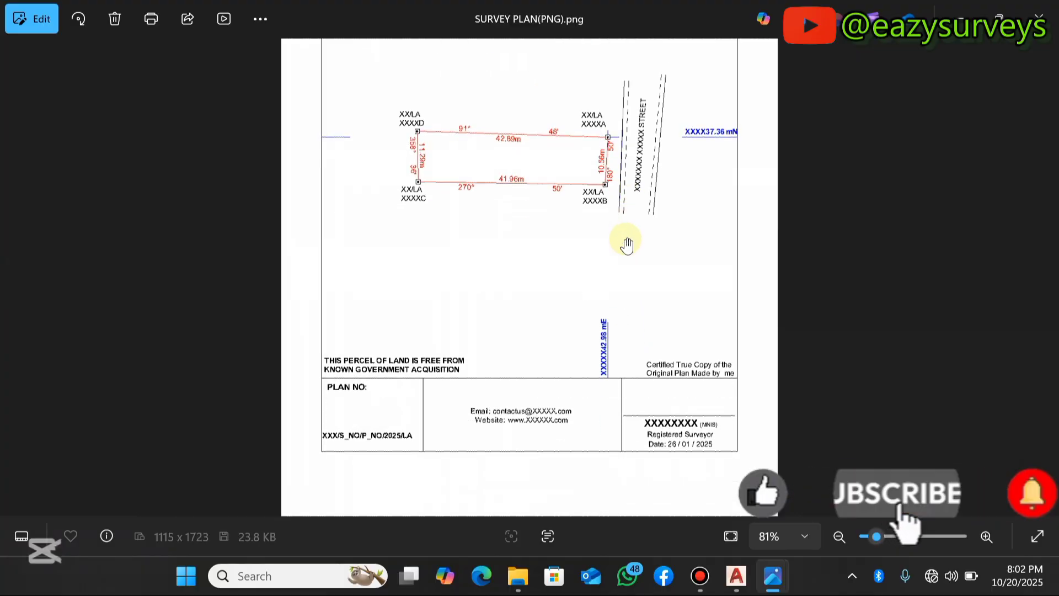
scroll(611, 314, up, 2)
scroll(611, 314, down, 4)
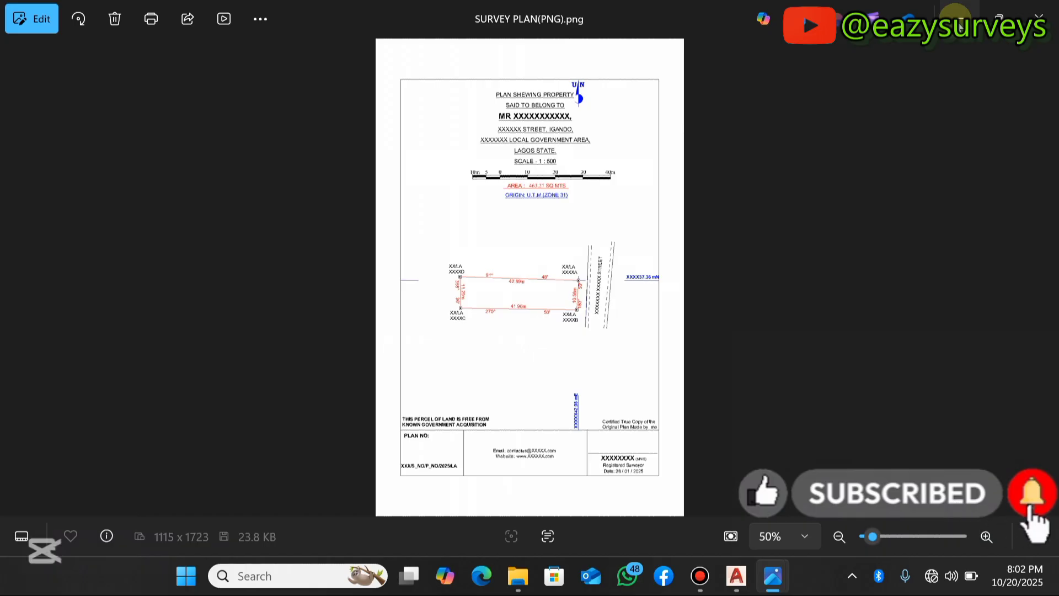
Minimise Photos, restore the SURVEY PLAN drawing in AutoCAD, and zoom extents over the sheet
click(958, 19)
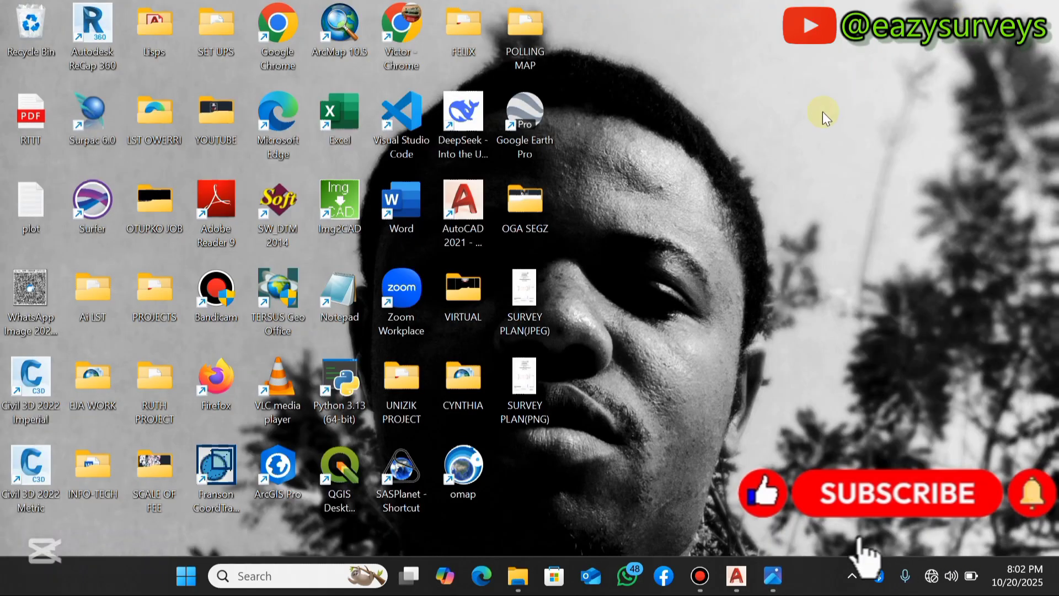
click(736, 575)
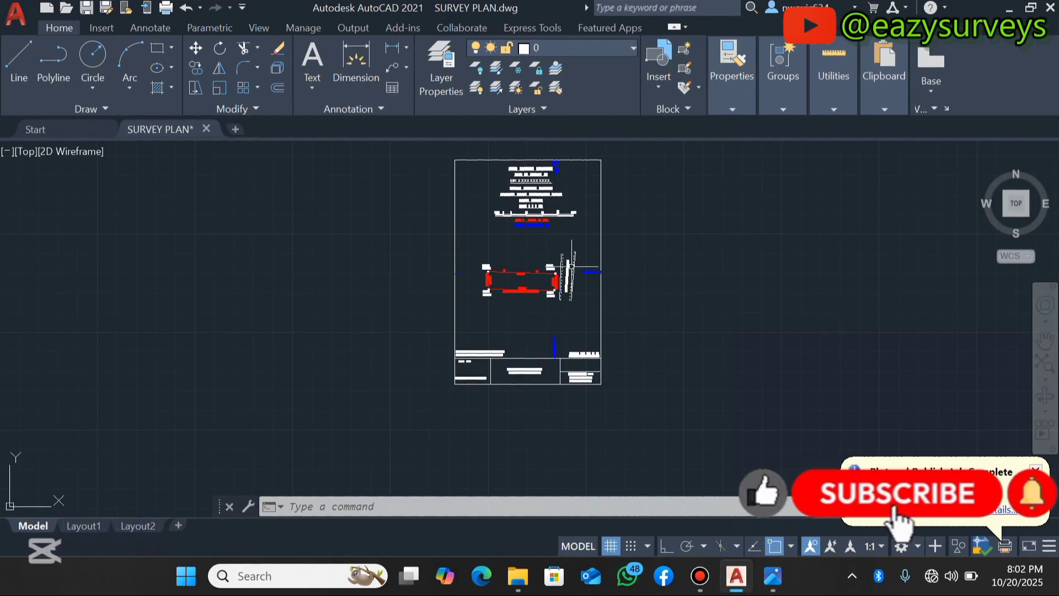
click(1044, 363)
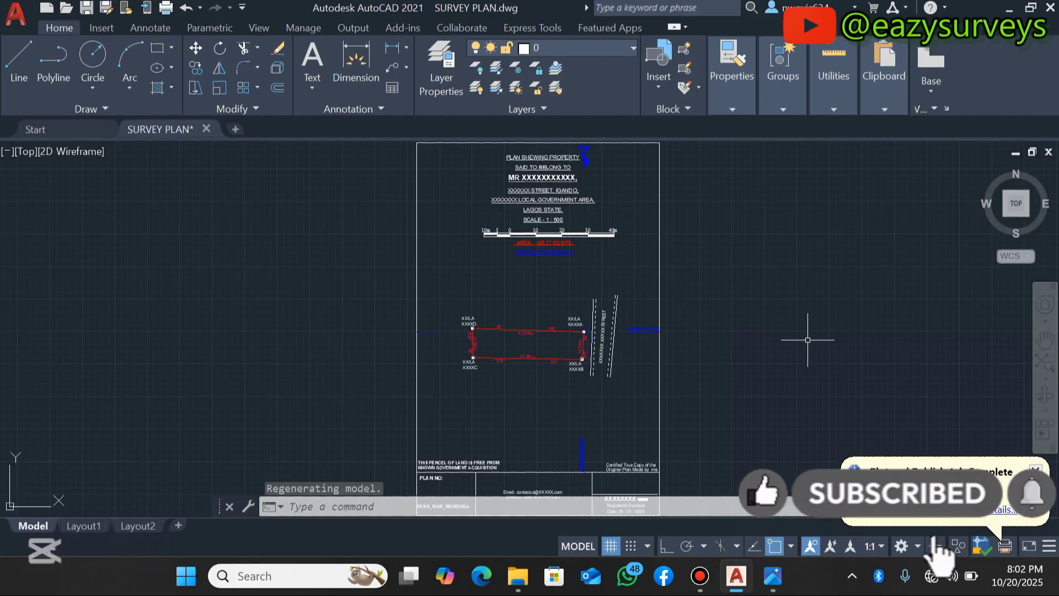
scroll(540, 362, up, 2)
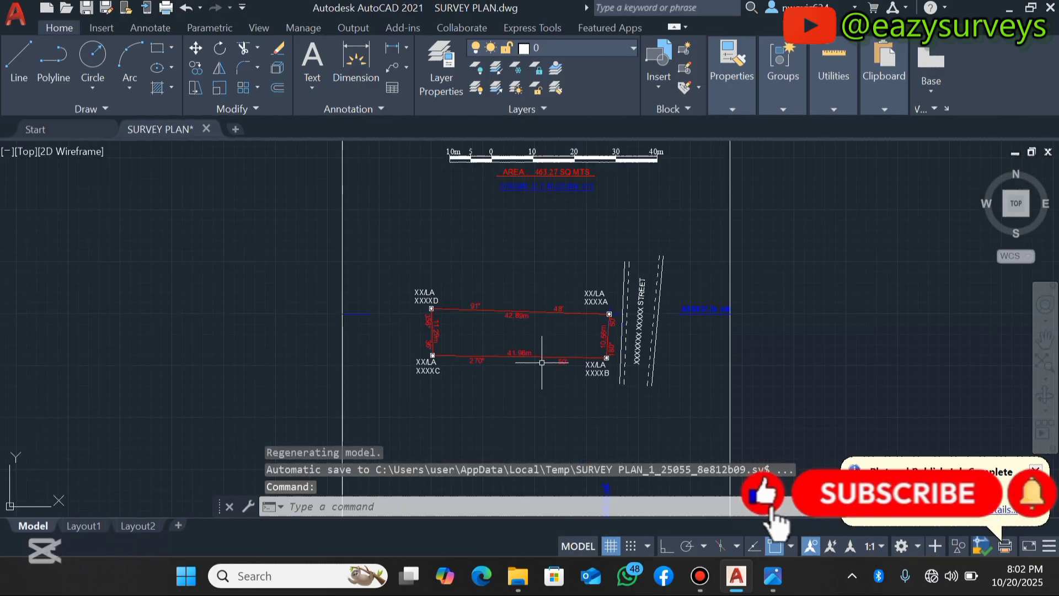
scroll(541, 362, up, 1)
scroll(543, 364, down, 4)
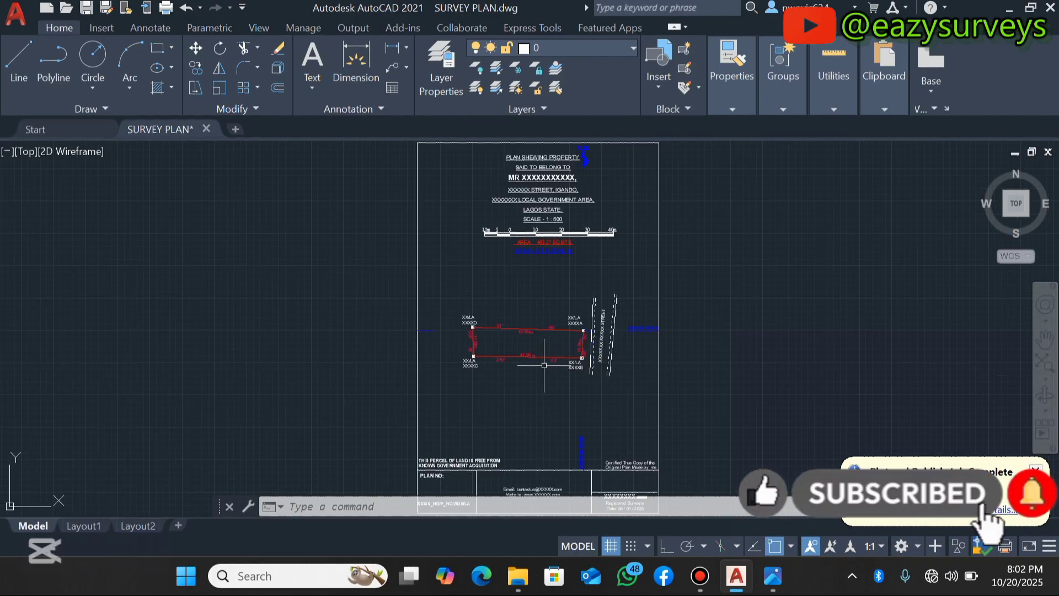
scroll(544, 365, up, 2)
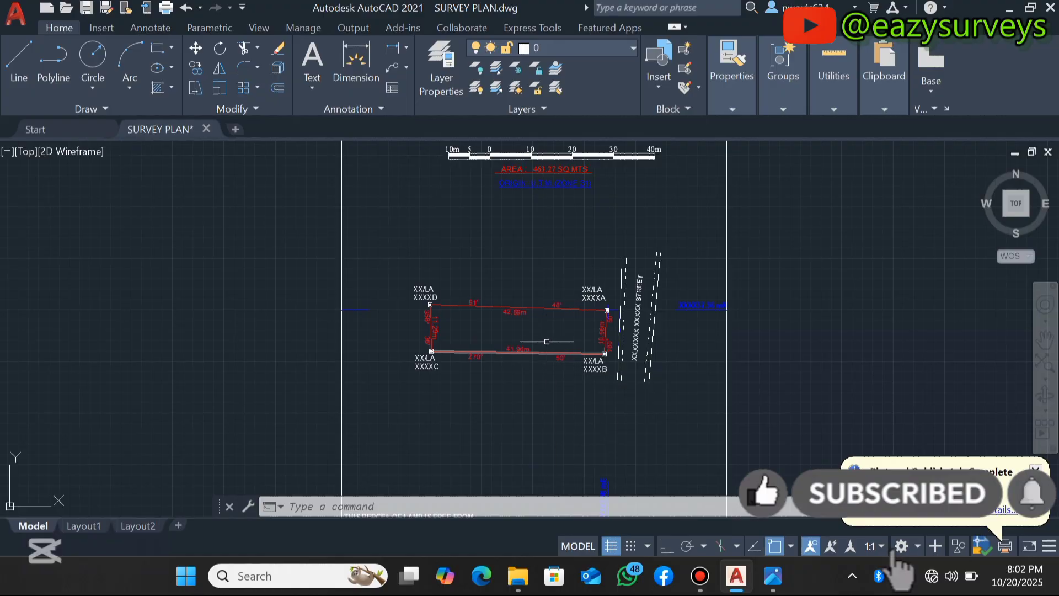
scroll(546, 341, down, 2)
scroll(547, 342, down, 1)
scroll(562, 331, up, 3)
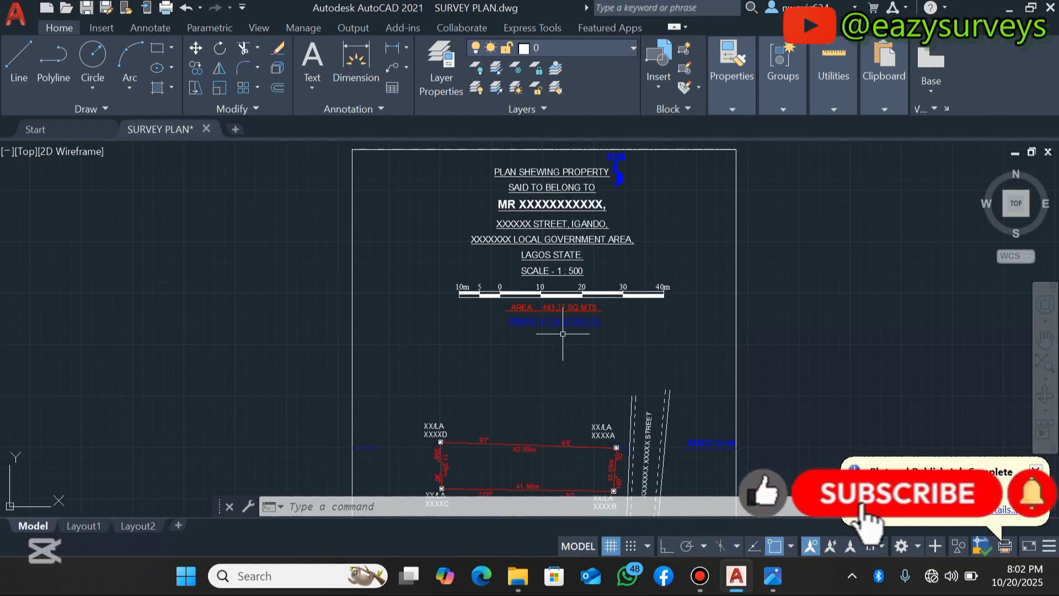